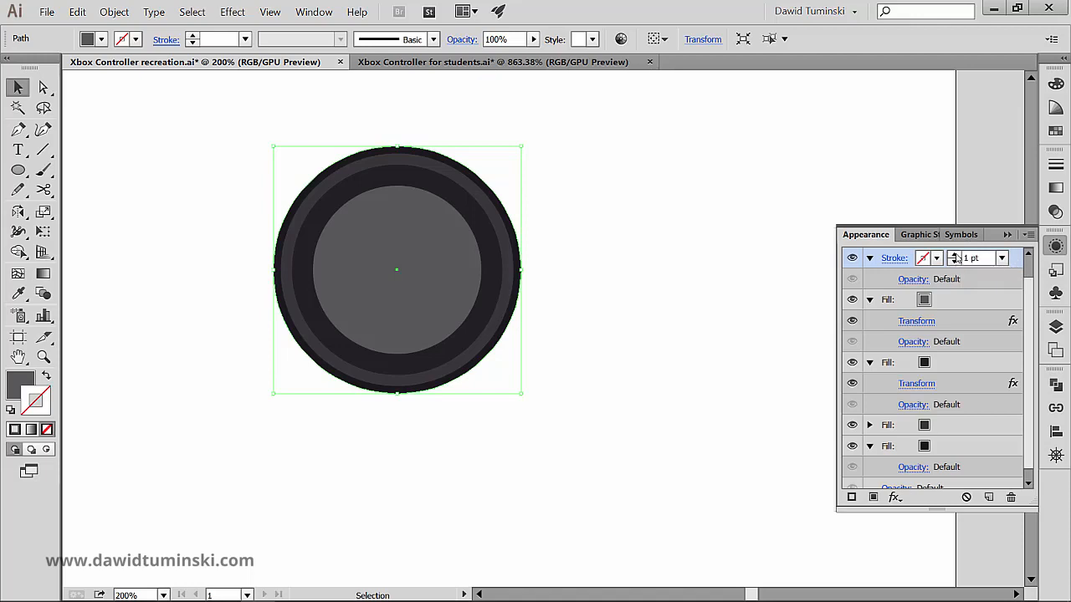
- Give the circle a blue stroke with a weight of 7 pt
{"action": "left_click", "coordinate": [954, 255]}
{"action": "left_click", "coordinate": [936, 258]}
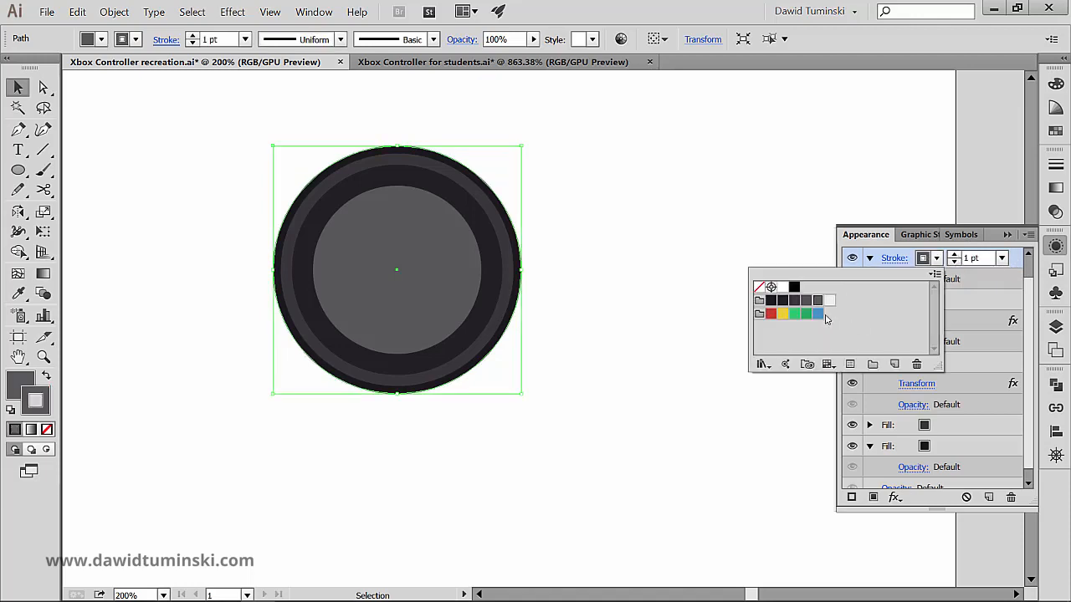
{"action": "left_click", "coordinate": [818, 313]}
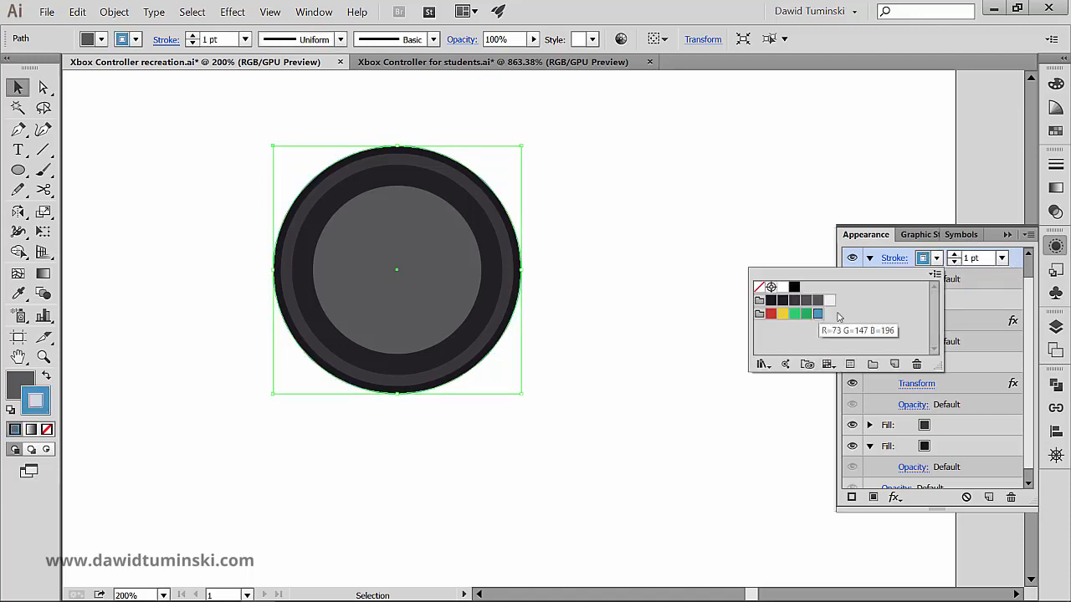
{"action": "left_click", "coordinate": [1031, 285]}
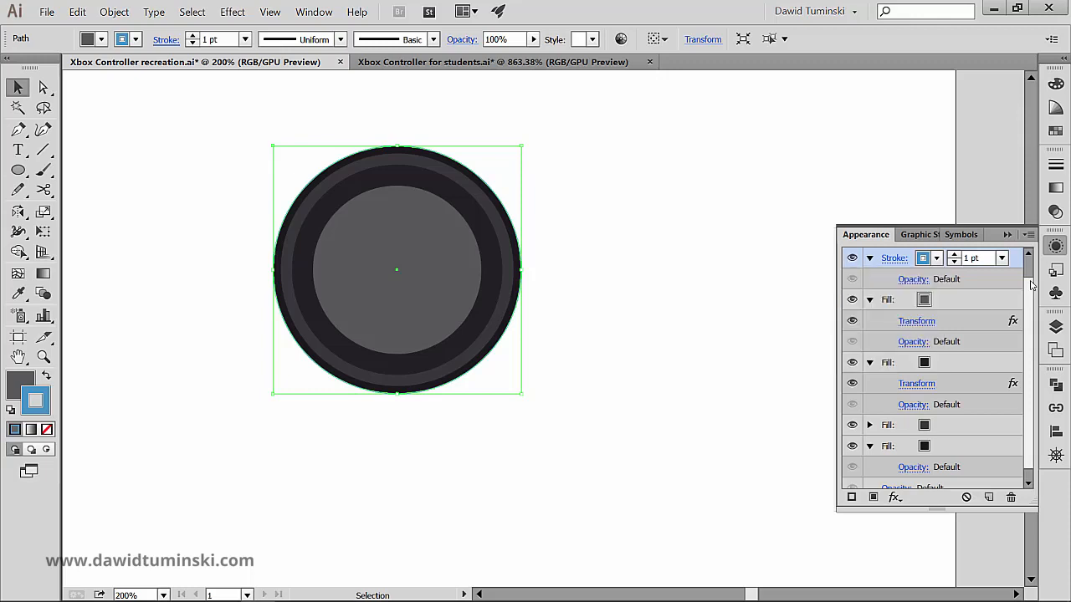
{"action": "left_click", "coordinate": [591, 156]}
{"action": "left_click", "coordinate": [426, 234]}
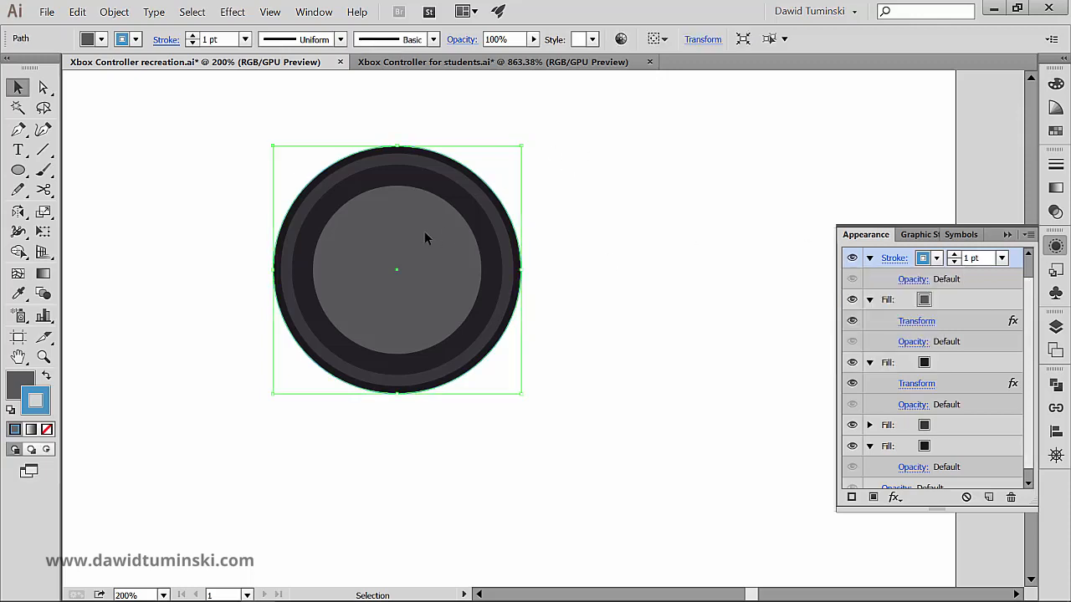
{"action": "left_click", "coordinate": [192, 35]}
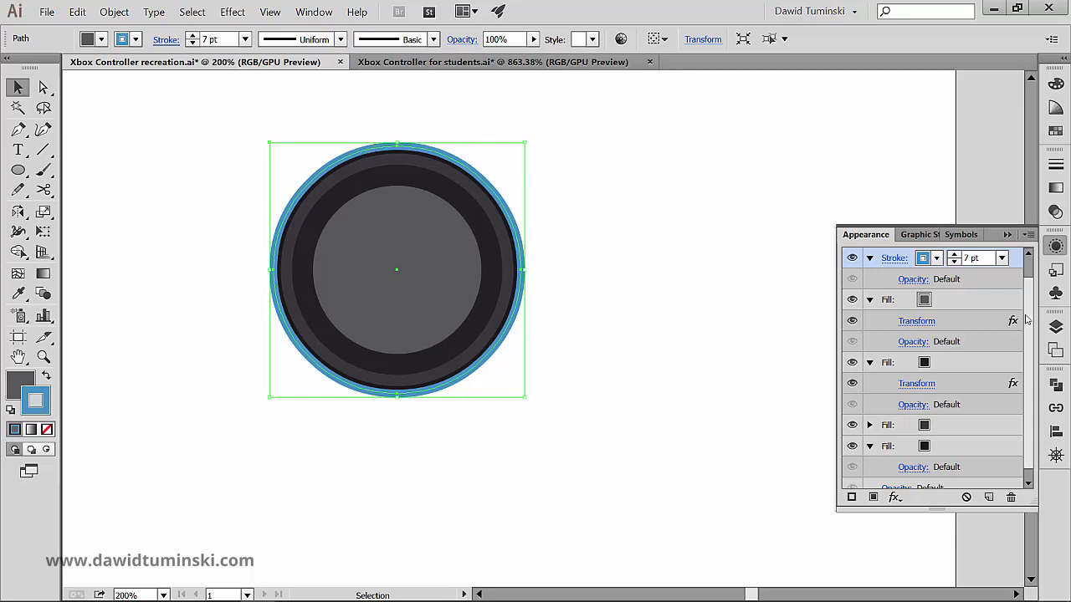
- Add a Transform effect to the blue stroke, scaled 75% horizontally and vertically, with the preview on
{"action": "scroll", "coordinate": [1021, 371], "scroll_direction": "down", "scroll_amount": 1}
{"action": "left_click", "coordinate": [962, 438]}
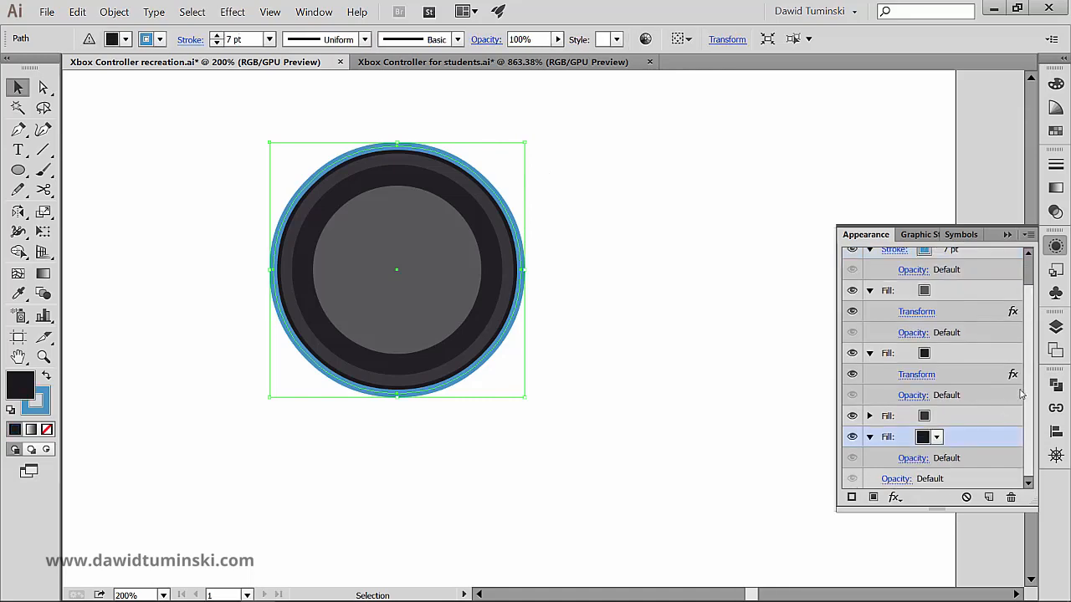
{"action": "scroll", "coordinate": [1032, 323], "scroll_direction": "up", "scroll_amount": 3}
{"action": "left_click", "coordinate": [980, 280]}
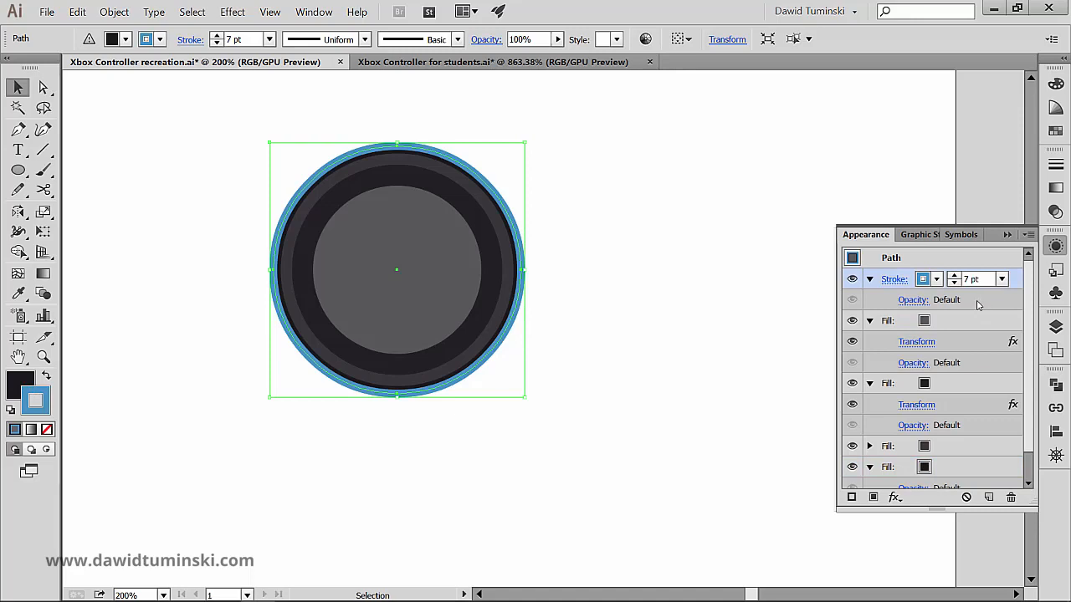
{"action": "left_click", "coordinate": [895, 497]}
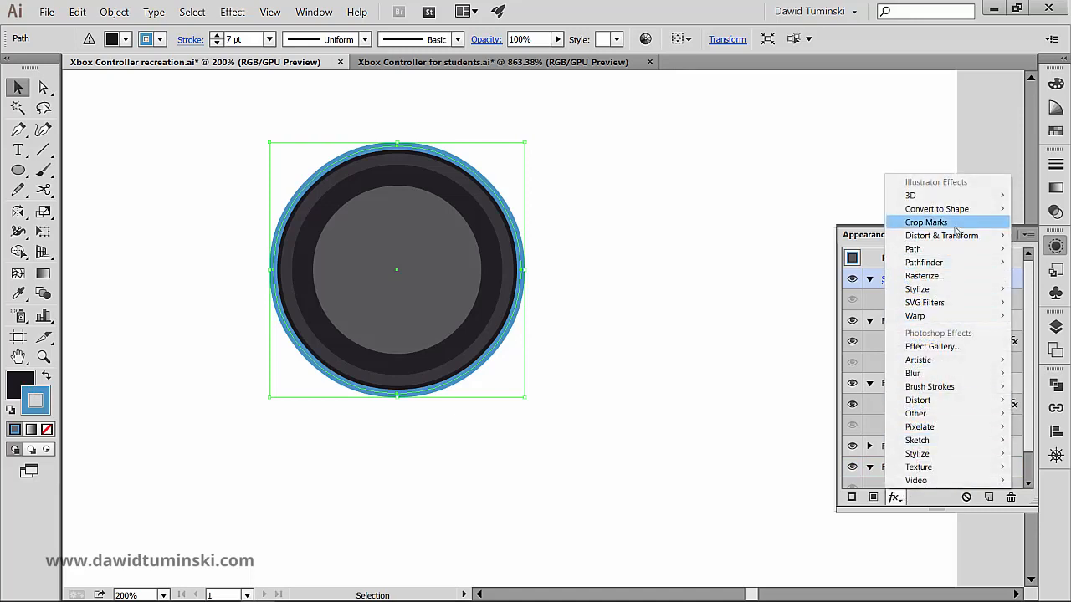
{"action": "mouse_move", "coordinate": [945, 244]}
{"action": "left_click", "coordinate": [814, 275]}
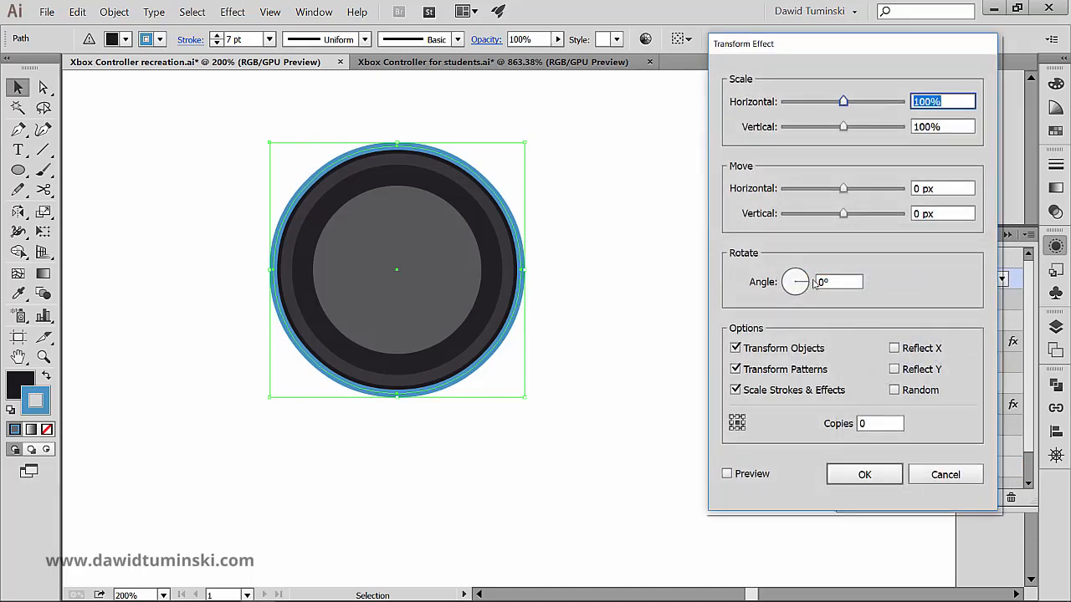
{"action": "type", "text": "75"}
{"action": "key", "text": "Tab"}
{"action": "type", "text": "75"}
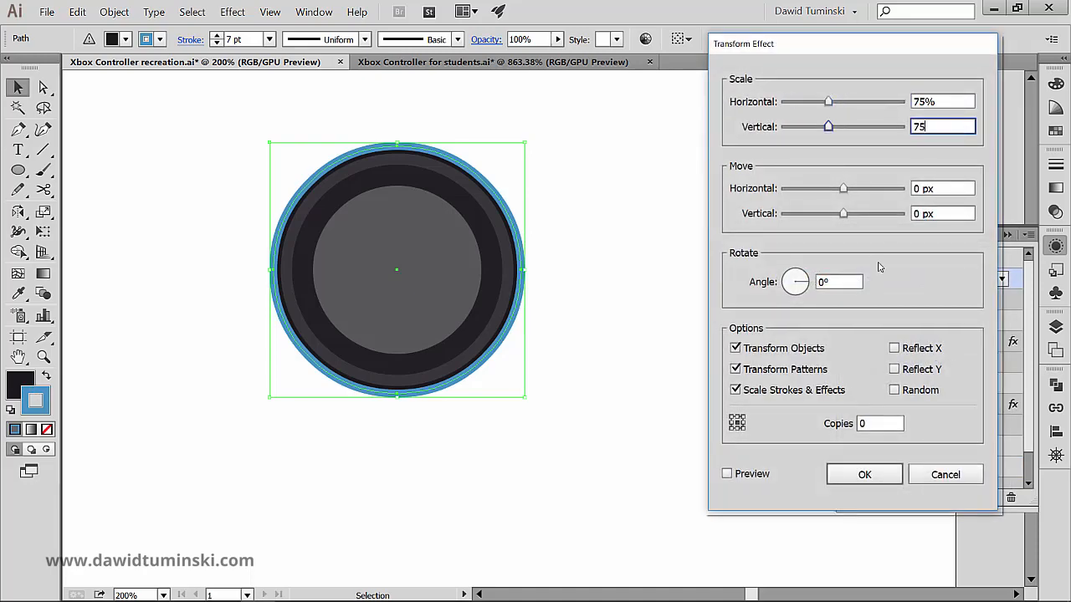
{"action": "left_click", "coordinate": [727, 474]}
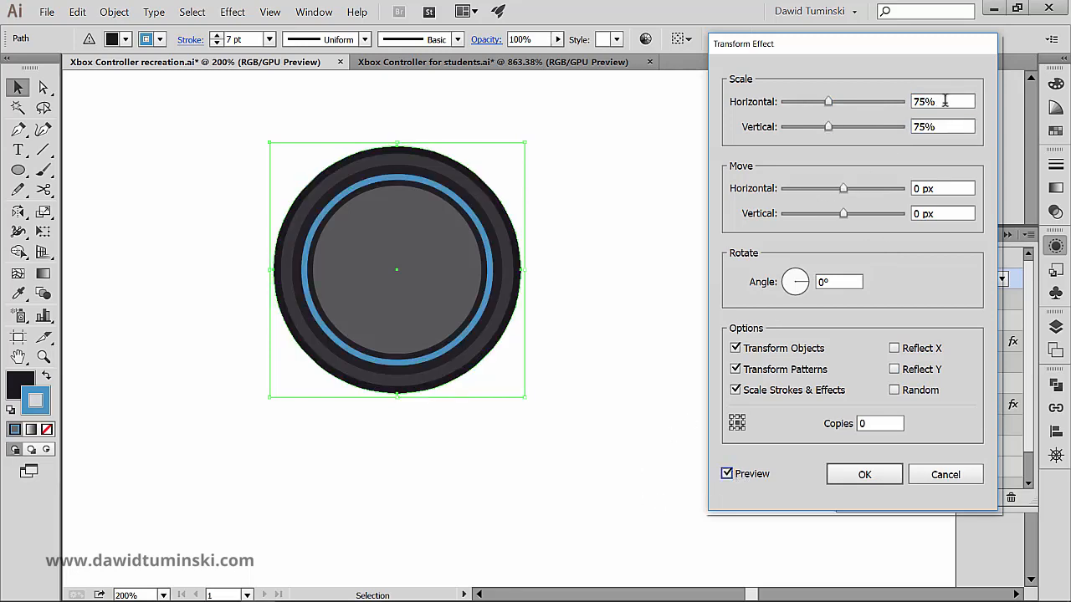
- Reduce the stroke's horizontal and vertical scale to 70% and apply the Transform effect
{"action": "left_click", "coordinate": [945, 101]}
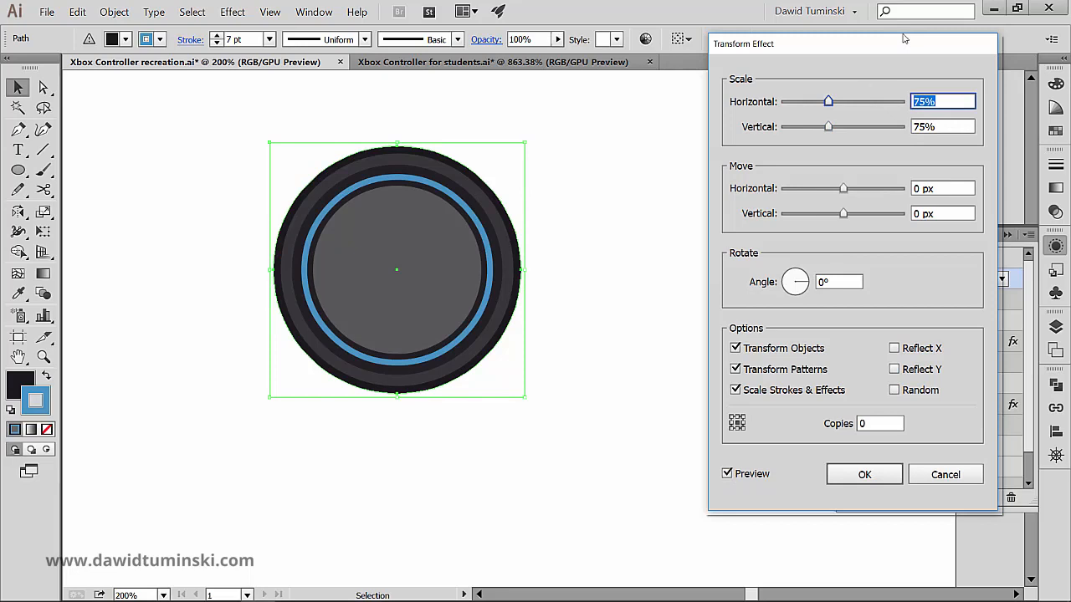
{"action": "key", "text": "Down"}
{"action": "key", "text": "Down"}
{"action": "key", "text": "Tab"}
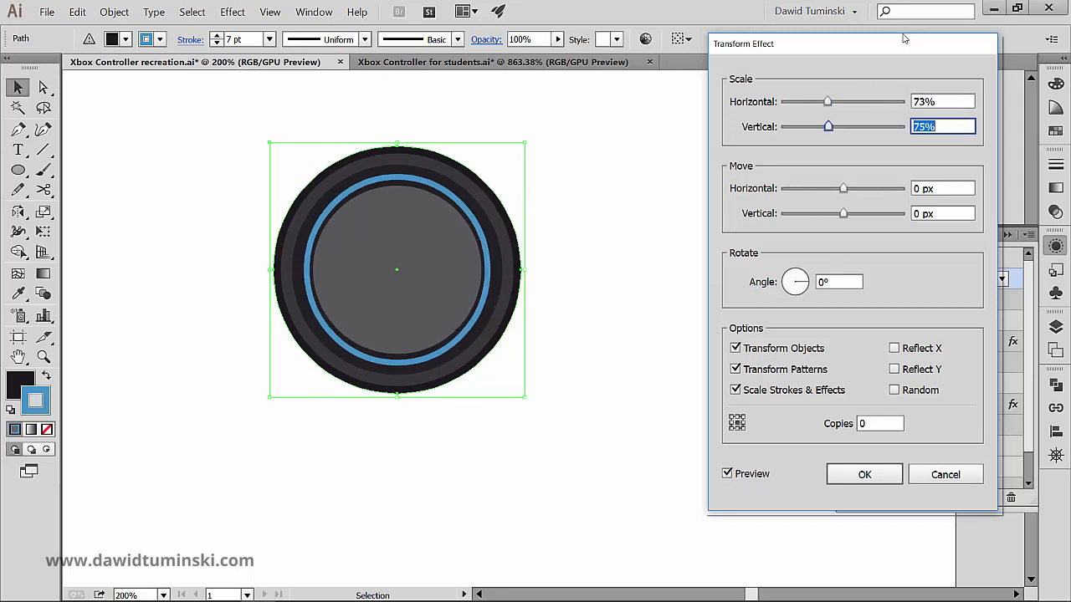
{"action": "key", "text": "Down"}
{"action": "key", "text": "Down"}
{"action": "key", "text": "shift+Tab"}
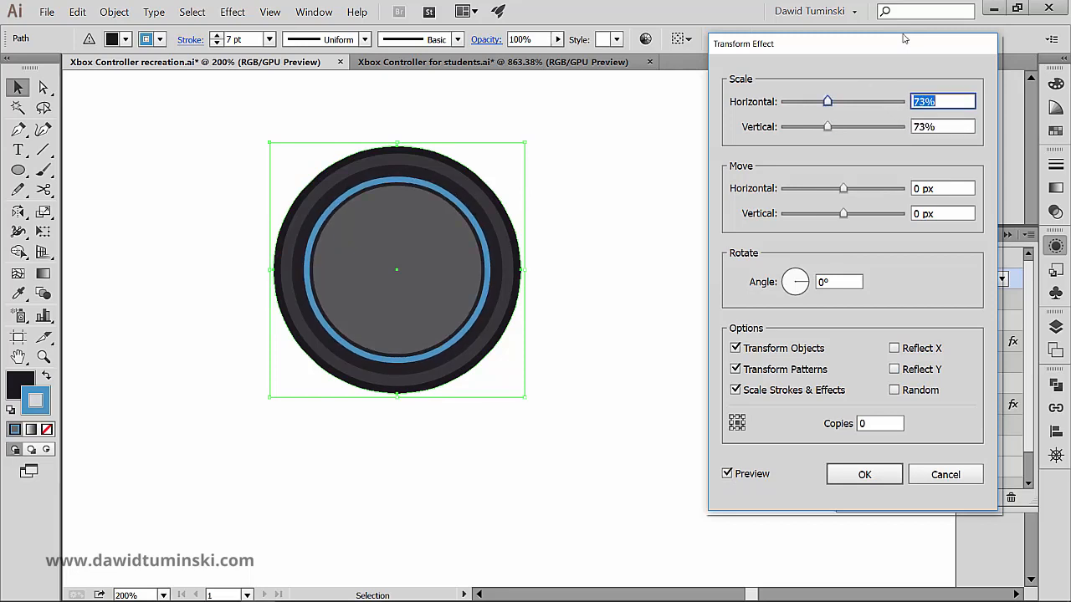
{"action": "key", "text": "Down"}
{"action": "key", "text": "Tab"}
{"action": "key", "text": "Down"}
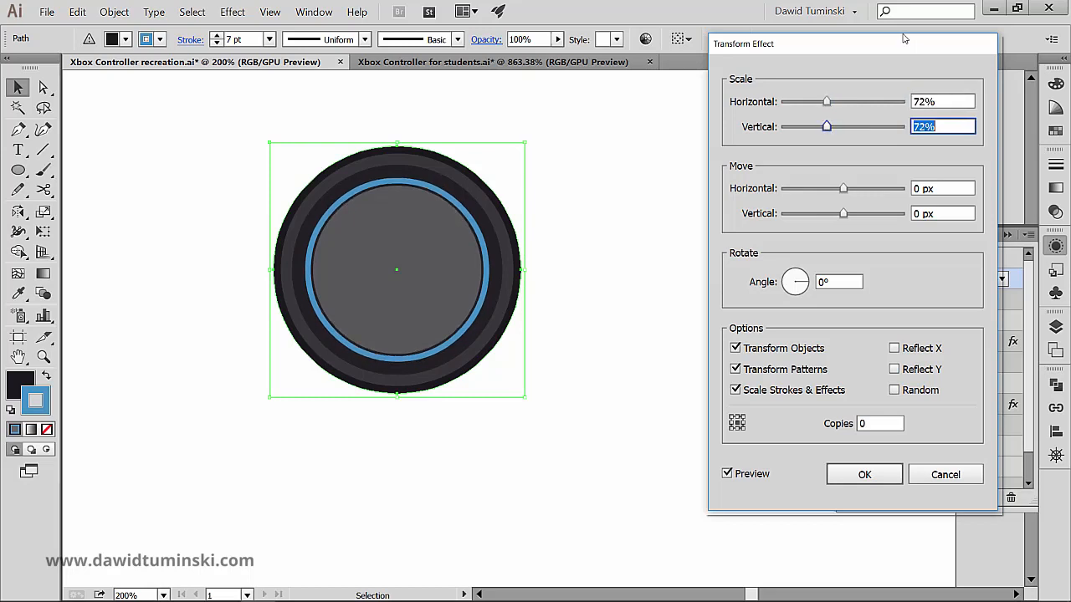
{"action": "key", "text": "Down"}
{"action": "key", "text": "Down"}
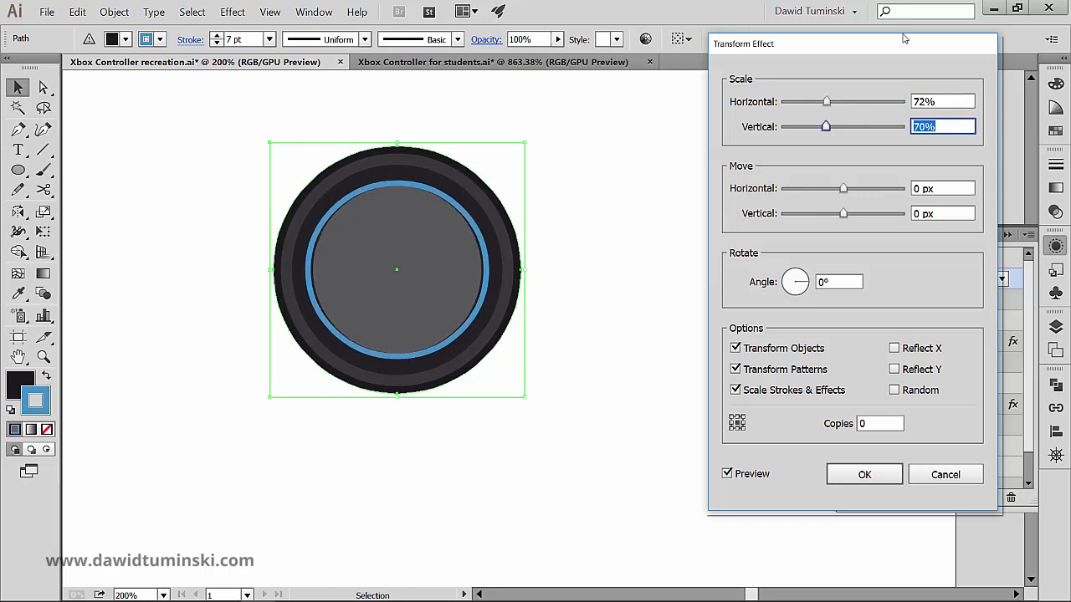
{"action": "key", "text": "shift+Tab"}
{"action": "key", "text": "Down"}
{"action": "key", "text": "Down"}
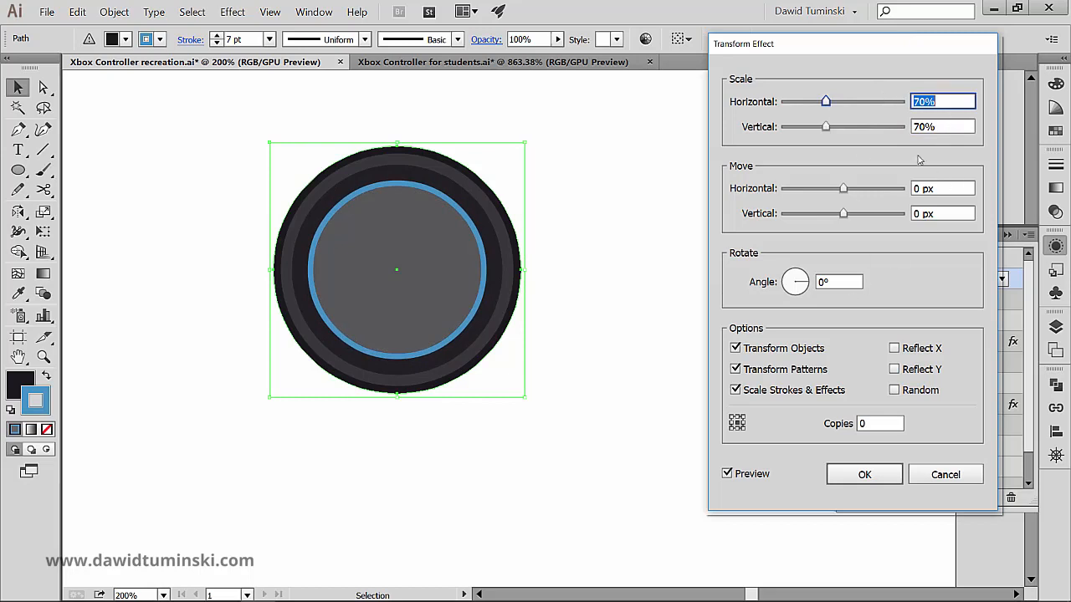
{"action": "left_click", "coordinate": [857, 473]}
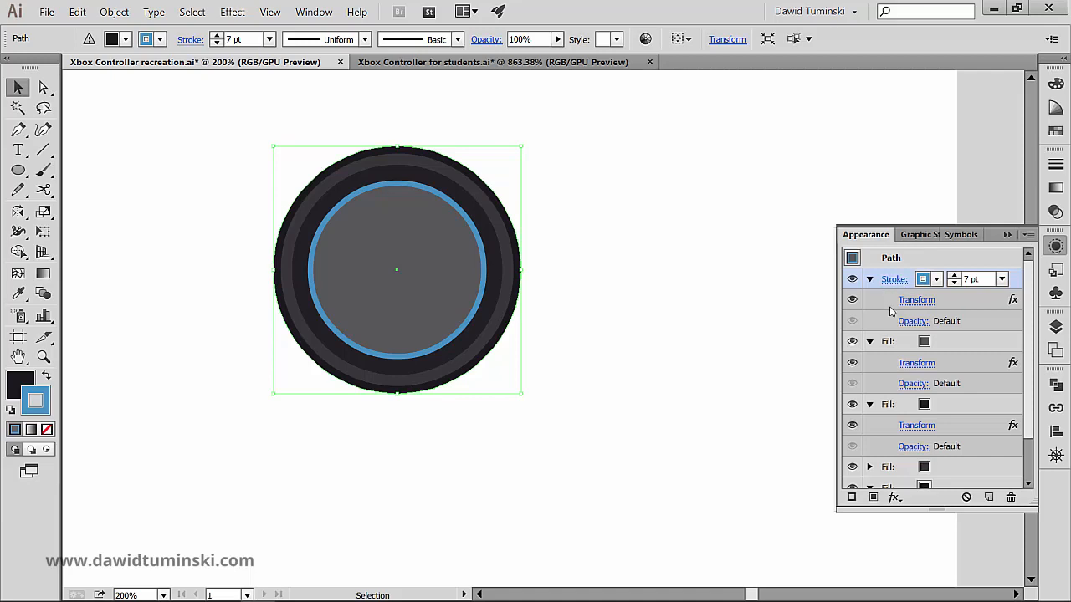
- Recolor the circle's blue ring stroke with a dark grey swatch
{"action": "left_click", "coordinate": [937, 281]}
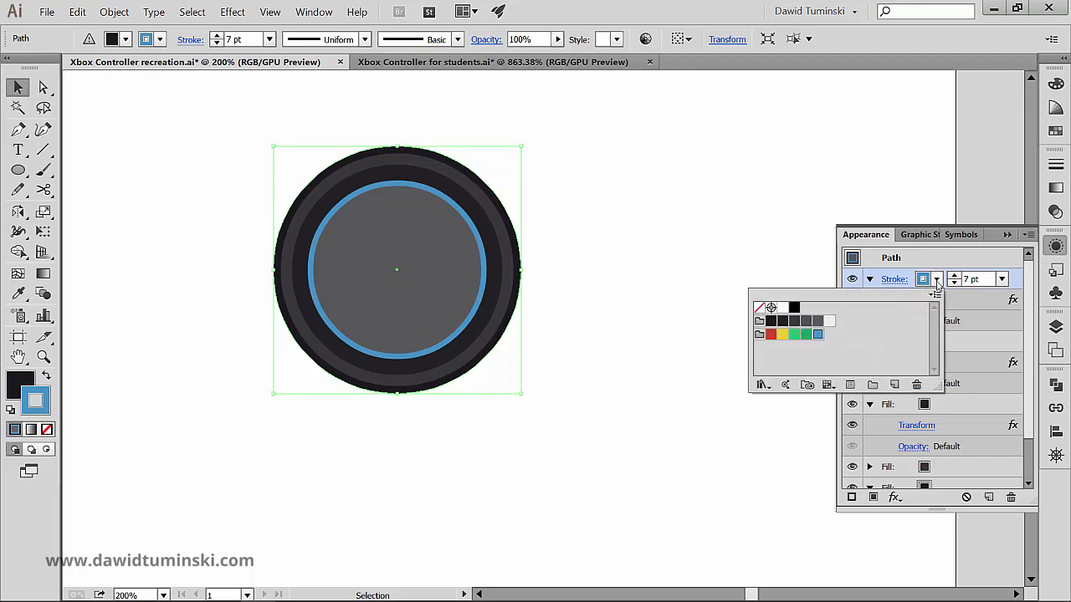
{"action": "left_click", "coordinate": [817, 321]}
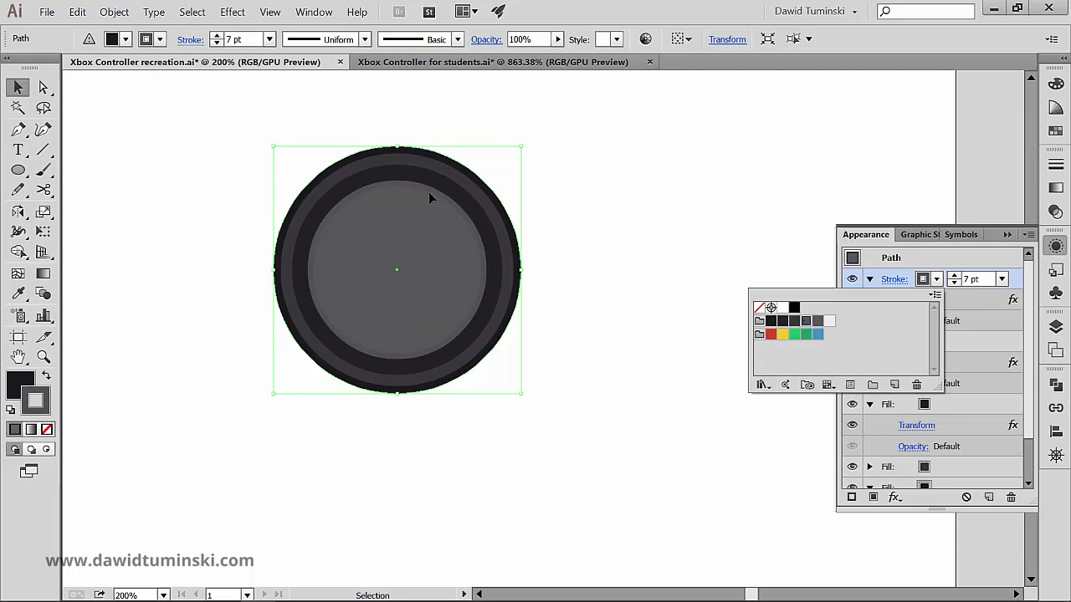
{"action": "left_click", "coordinate": [1019, 285]}
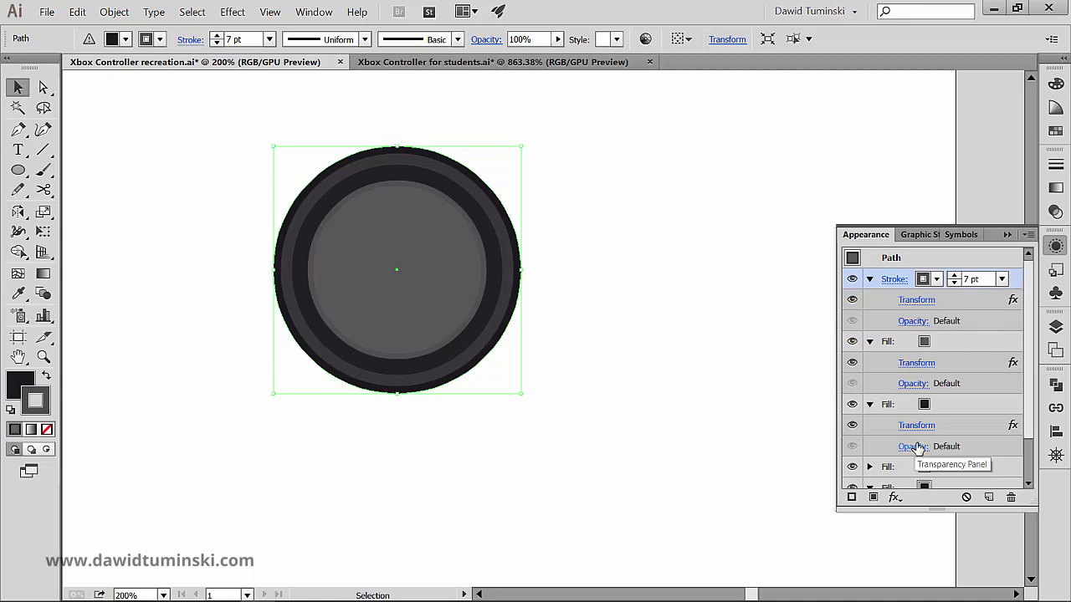
- Start a Zig Zag effect on the grey stroke with the preview on, smooth points and relative sizing
{"action": "left_click", "coordinate": [898, 498]}
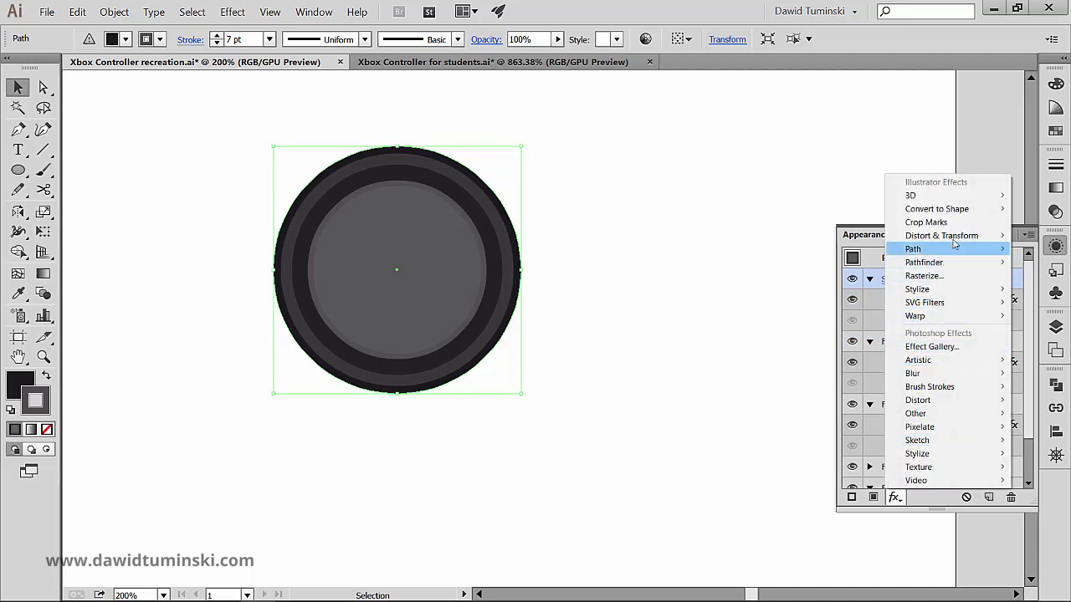
{"action": "mouse_move", "coordinate": [955, 239]}
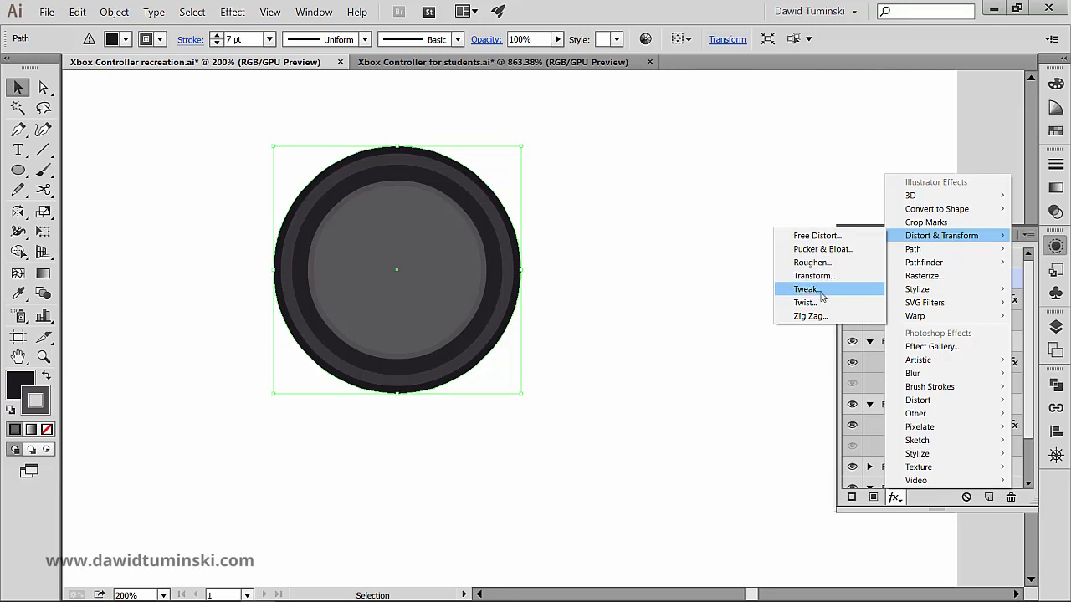
{"action": "left_click", "coordinate": [806, 316]}
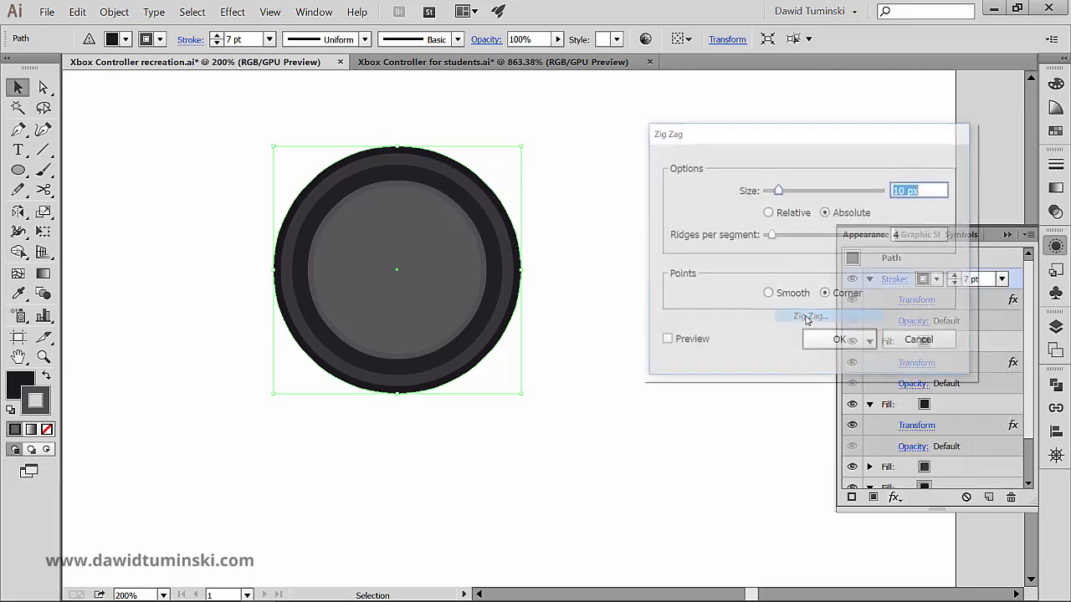
{"action": "left_click_drag", "start_coordinate": [774, 139], "coordinate": [733, 105]}
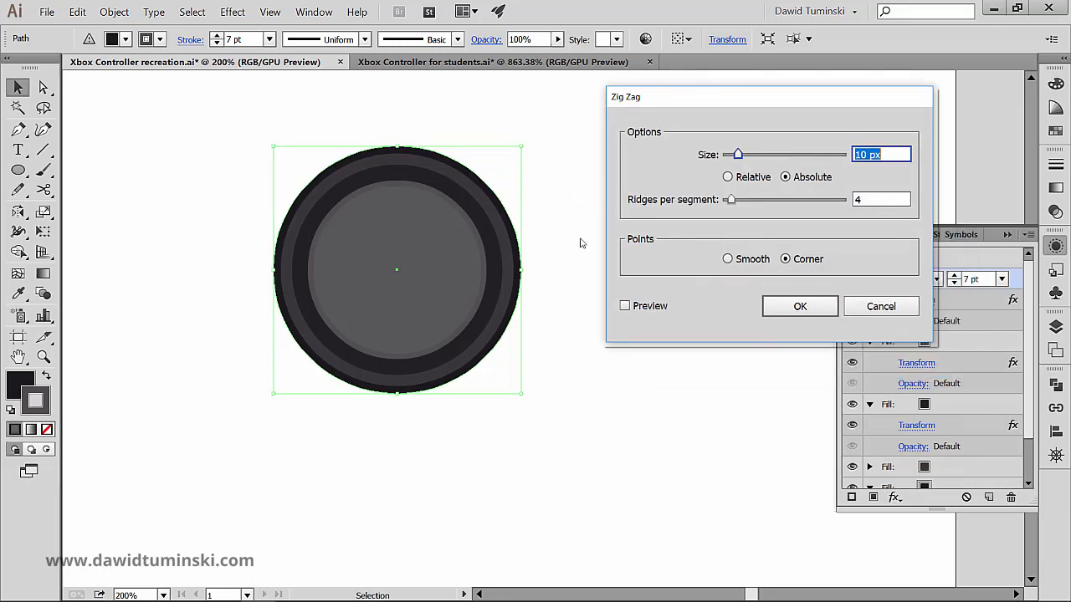
{"action": "left_click", "coordinate": [660, 307]}
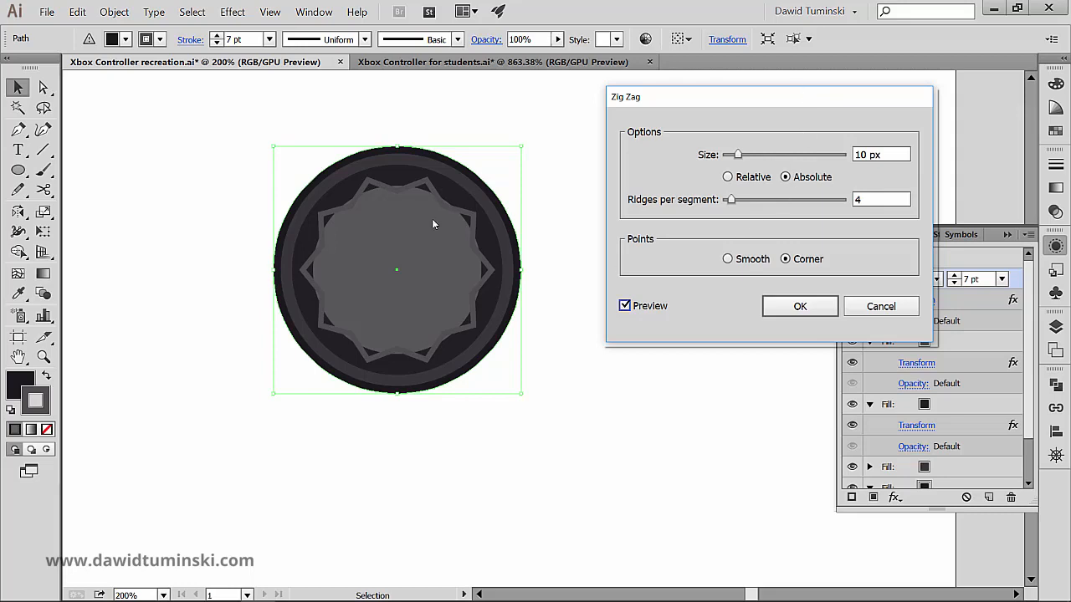
{"action": "left_click", "coordinate": [749, 262]}
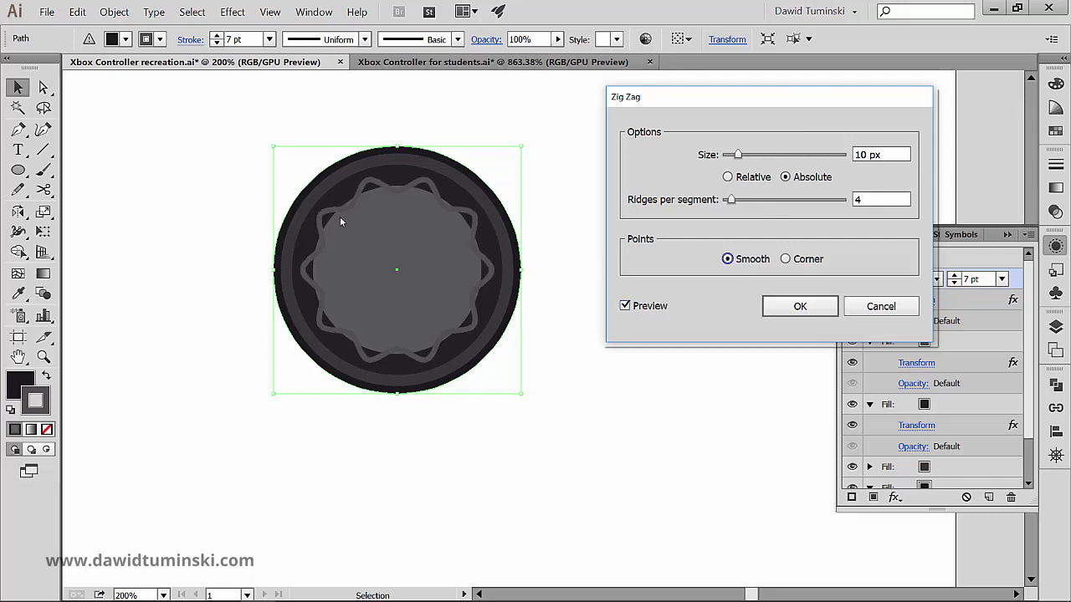
{"action": "left_click", "coordinate": [753, 178]}
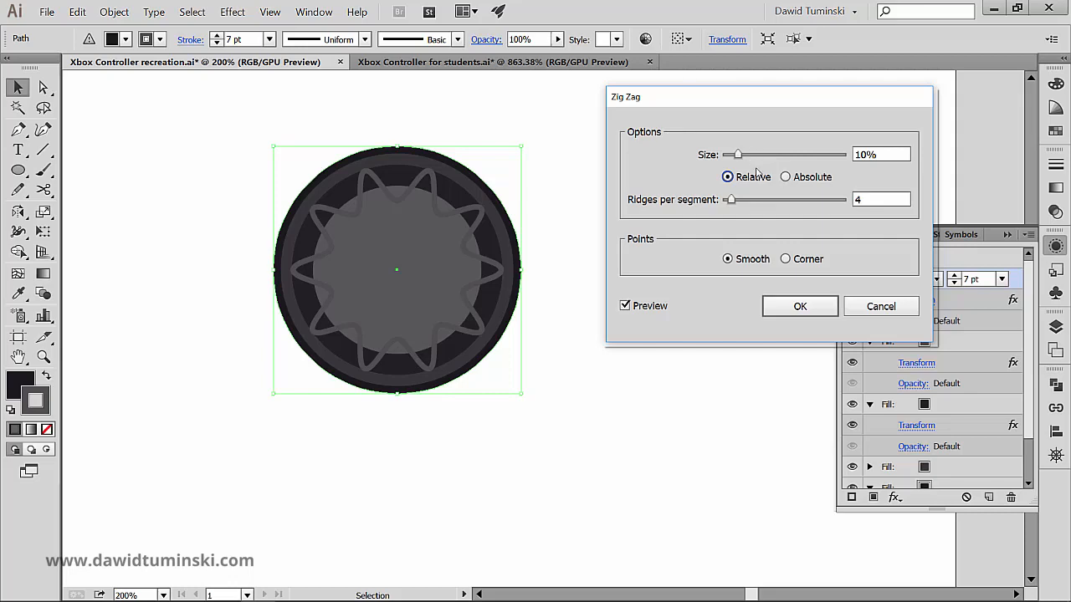
- Set the Zig Zag effect's size to 1%
{"action": "left_click", "coordinate": [881, 154]}
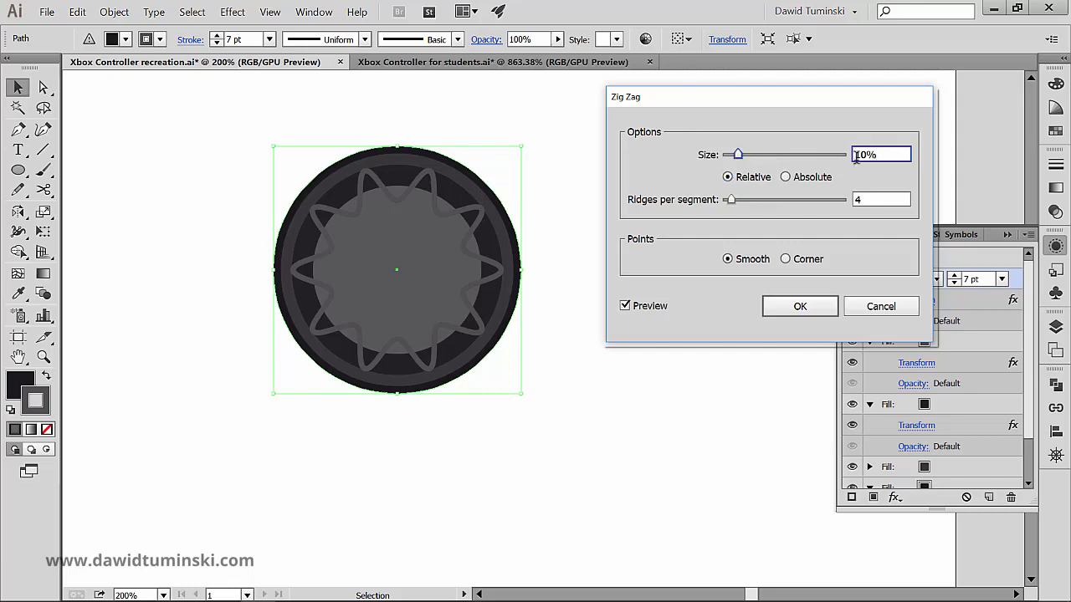
{"action": "double_click", "coordinate": [881, 149]}
{"action": "key", "text": "Down"}
{"action": "key", "text": "Down"}
{"action": "key", "text": "Down"}
{"action": "key", "text": "Down"}
{"action": "key", "text": "Down"}
{"action": "key", "text": "Down"}
{"action": "key", "text": "Down"}
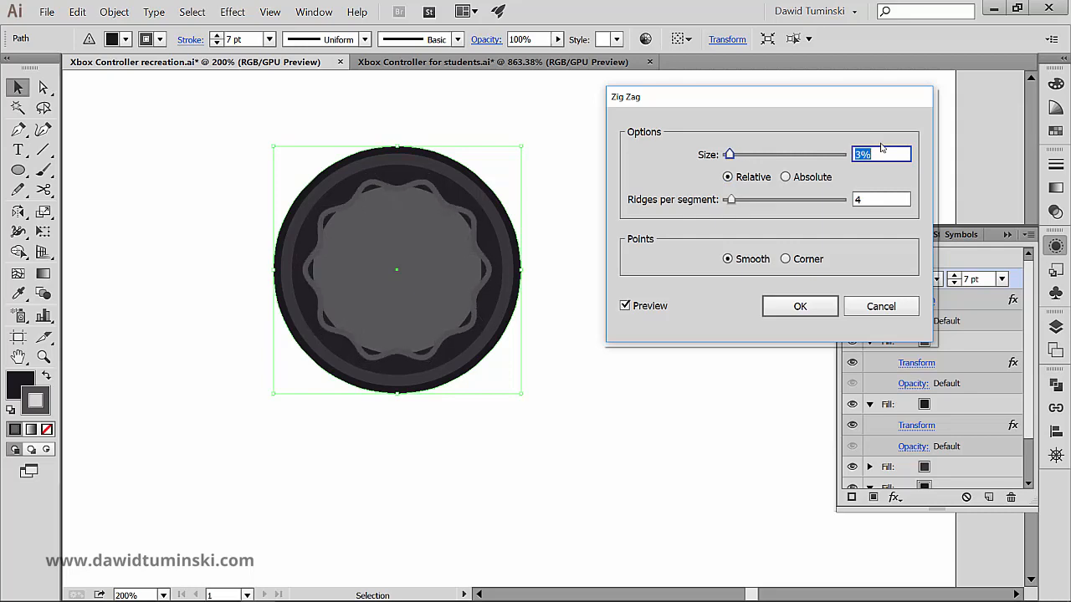
{"action": "key", "text": "Down"}
{"action": "key", "text": "Down"}
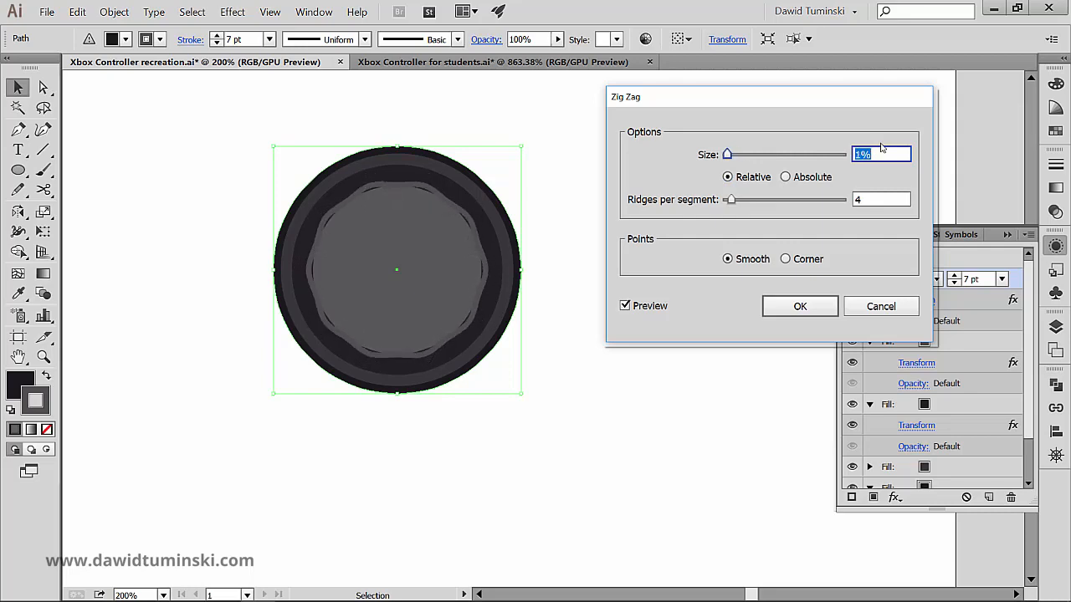
{"action": "key", "text": "Up"}
{"action": "key", "text": "Down"}
- Set the Zig Zag effect to 15 ridges per segment and apply it to the stroke
{"action": "left_click", "coordinate": [885, 201]}
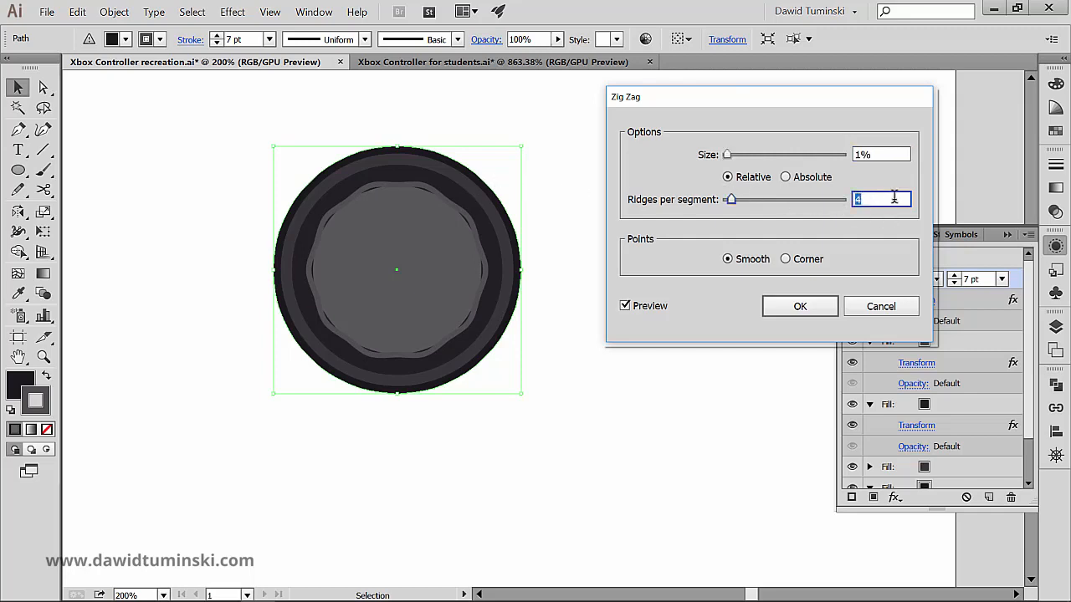
{"action": "key", "text": "Up"}
{"action": "key", "text": "Up"}
{"action": "key", "text": "Up"}
{"action": "key", "text": "Up"}
{"action": "key", "text": "Up"}
{"action": "key", "text": "Up"}
{"action": "key", "text": "Up"}
{"action": "key", "text": "Up"}
{"action": "key", "text": "Up"}
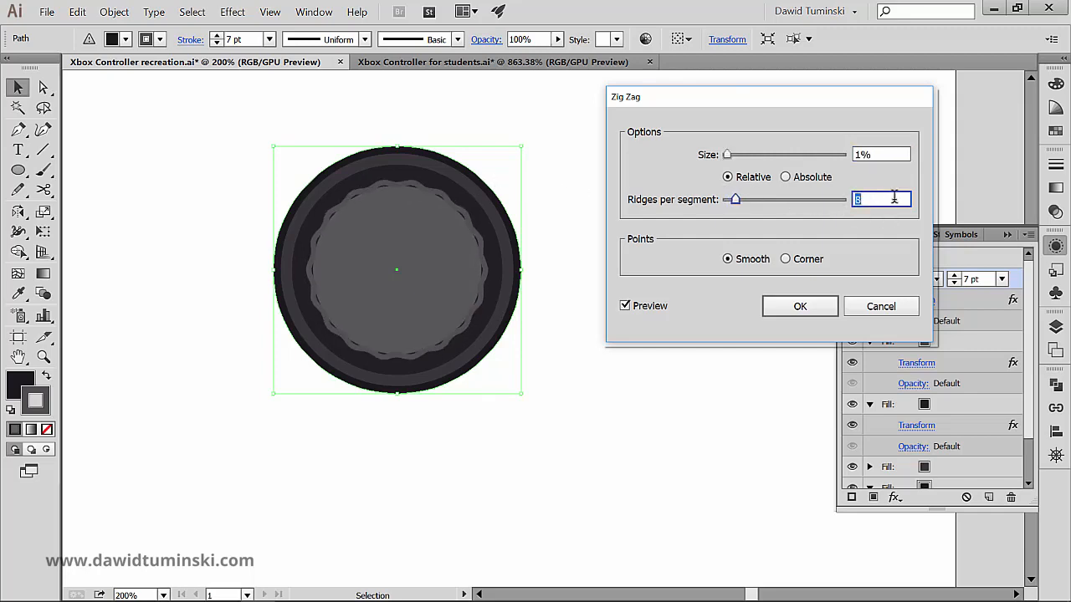
{"action": "key", "text": "Up"}
{"action": "key", "text": "Up"}
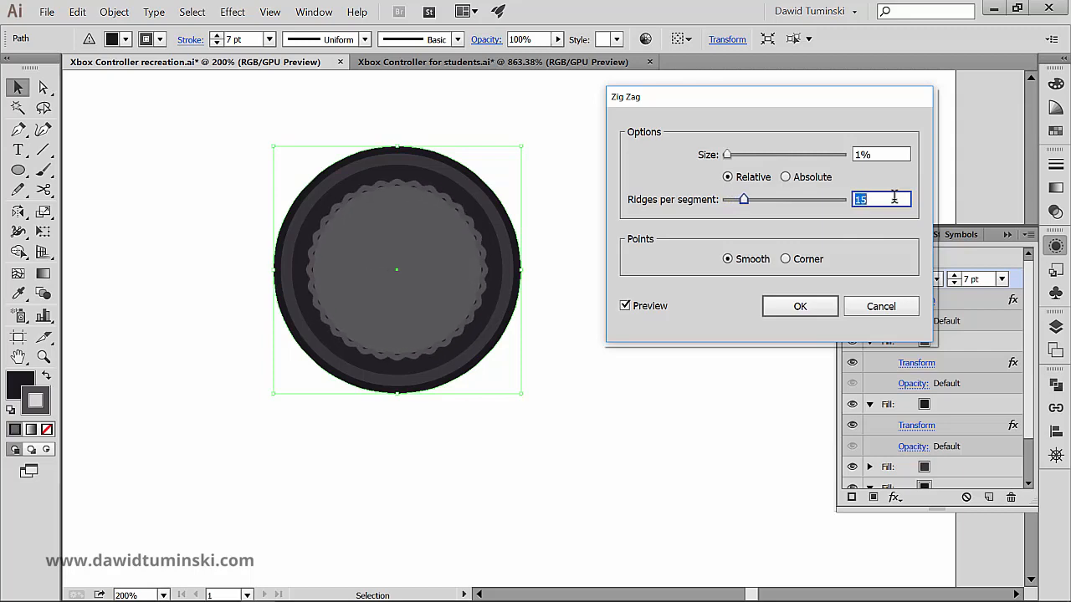
{"action": "key", "text": "Return"}
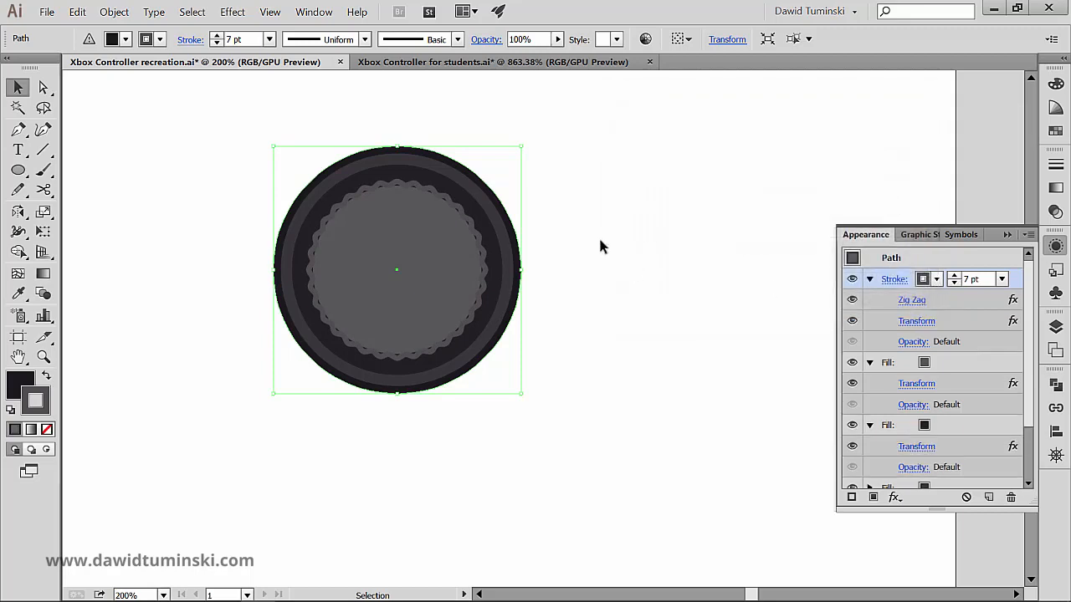
- Examine the wavy edge around the inner grey circle up close
{"action": "key", "text": "ctrl+space"}
{"action": "left_click_drag", "start_coordinate": [428, 222], "coordinate": [569, 185]}
{"action": "left_click_drag", "start_coordinate": [510, 167], "coordinate": [535, 184]}
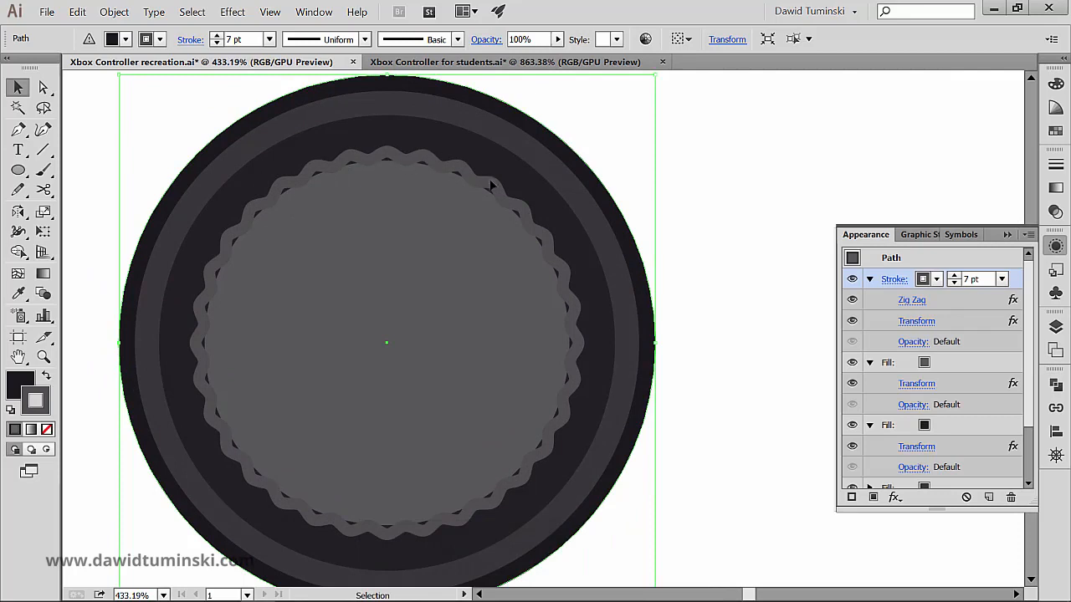
- Try the ridged stroke with inside and centred alignment, raising its weight to 11 pt for comparison
{"action": "left_click", "coordinate": [893, 280]}
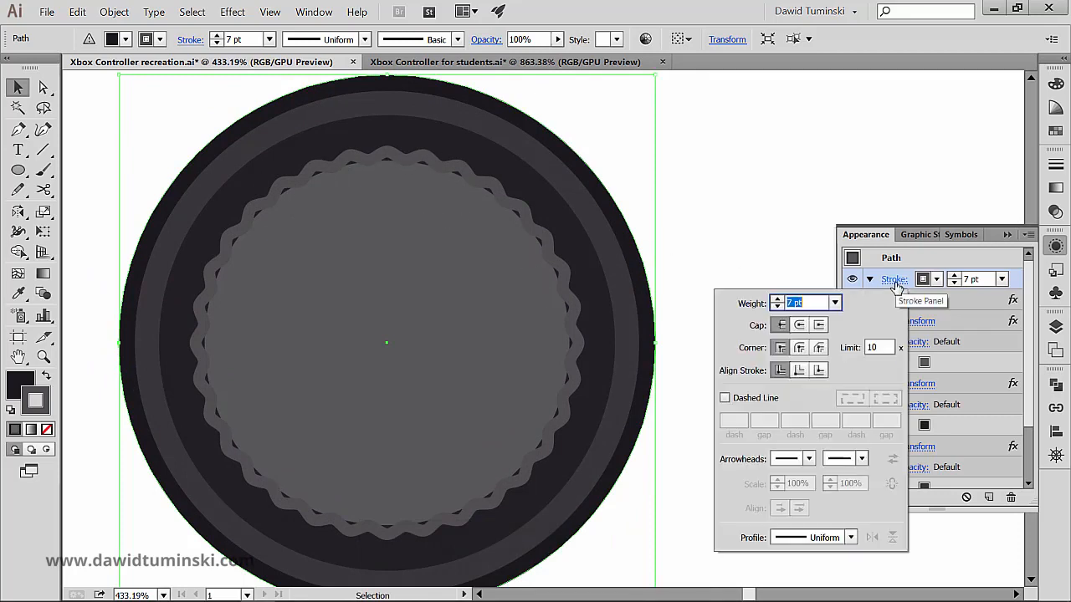
{"action": "left_click", "coordinate": [800, 370]}
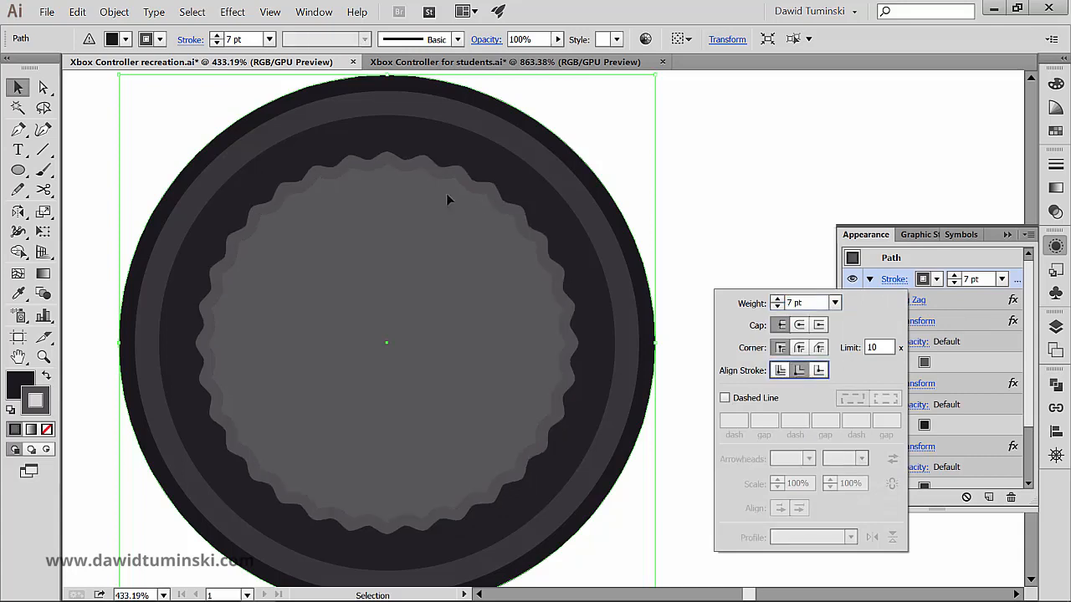
{"action": "left_click", "coordinate": [780, 371]}
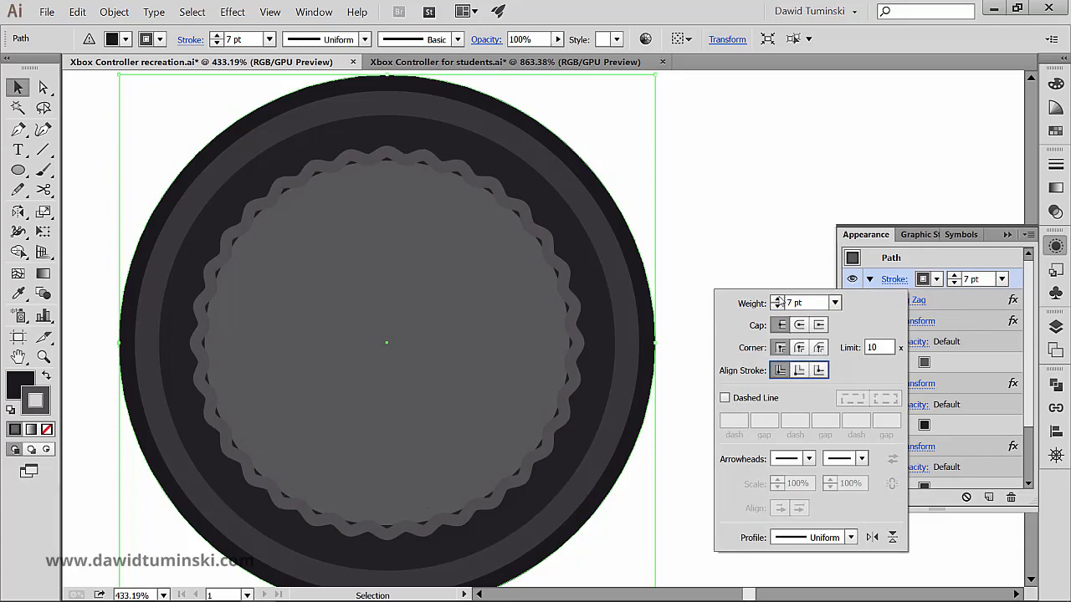
{"action": "left_click", "coordinate": [778, 299]}
{"action": "left_click", "coordinate": [777, 300]}
{"action": "left_click", "coordinate": [777, 299]}
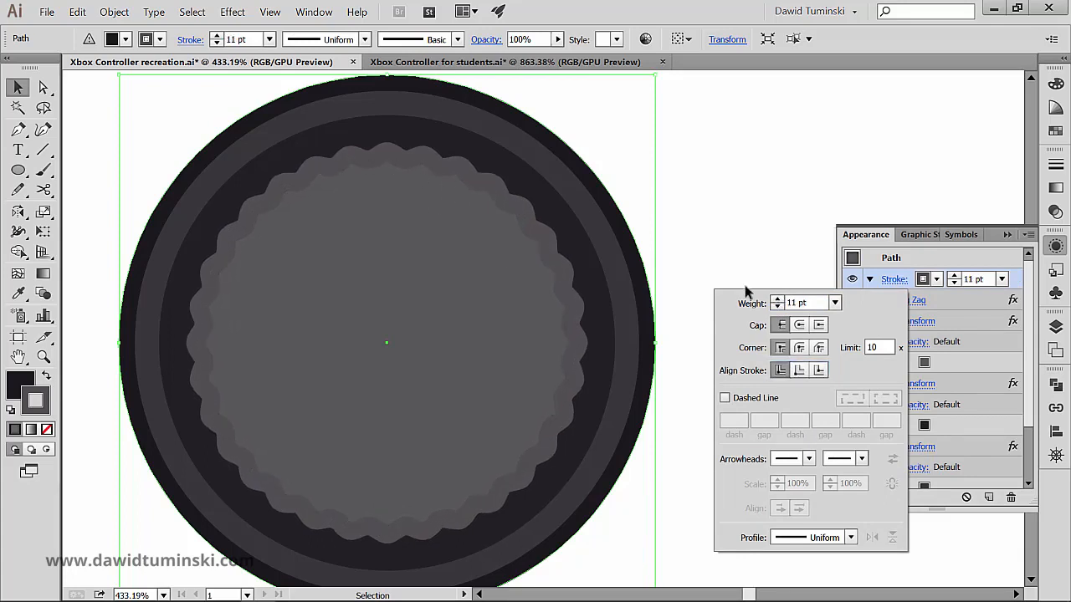
{"action": "left_click", "coordinate": [799, 372]}
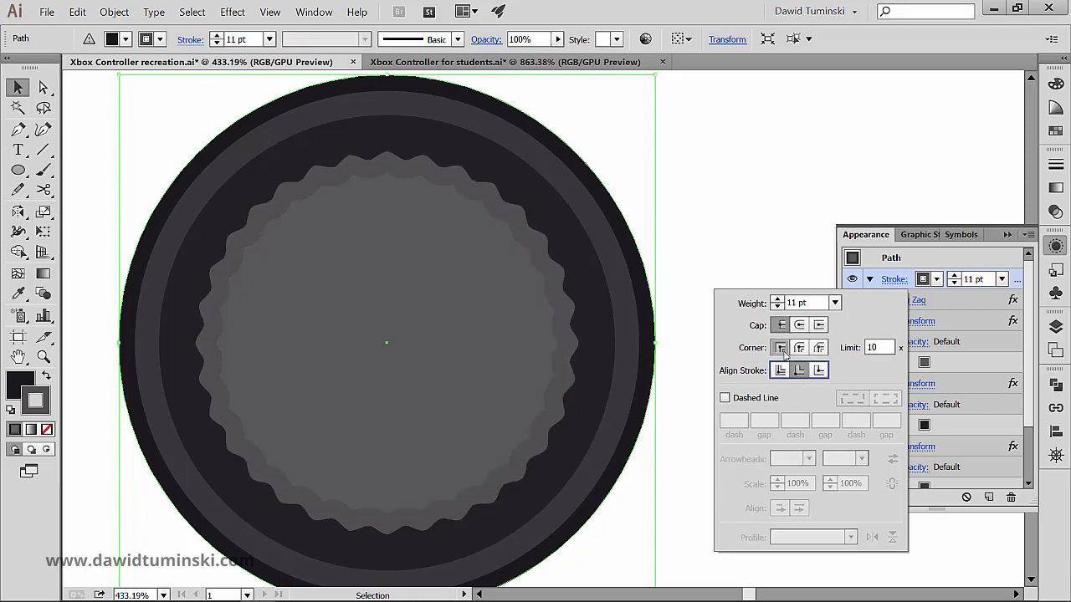
{"action": "left_click", "coordinate": [780, 371]}
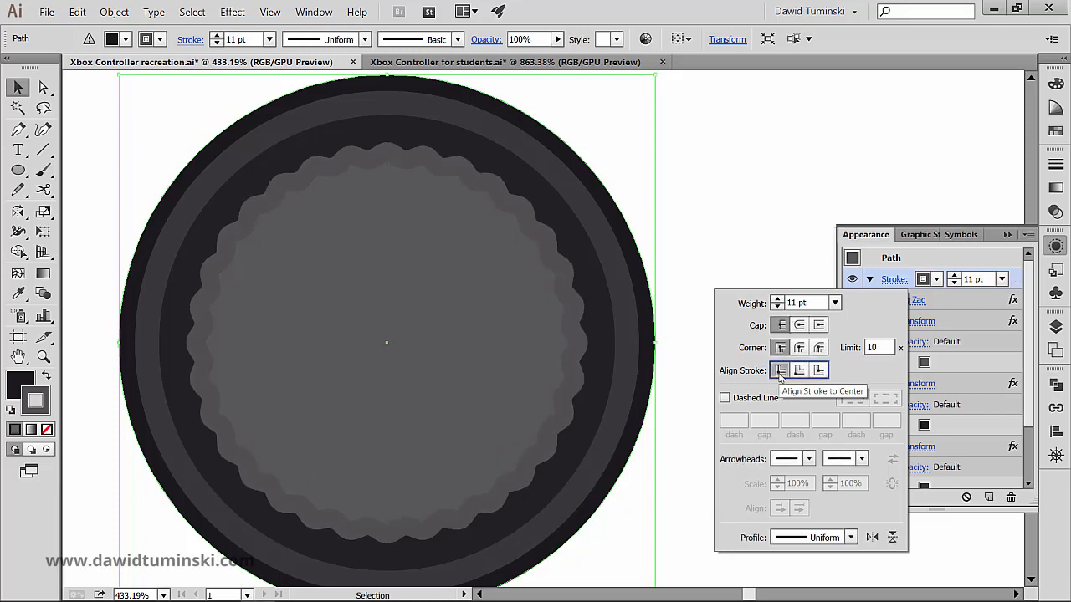
- Set the ridged stroke's weight to 7 pt, align it to the inside of the path, and deselect the circle
{"action": "left_click", "coordinate": [777, 307]}
{"action": "left_click", "coordinate": [777, 307]}
{"action": "left_click", "coordinate": [777, 307]}
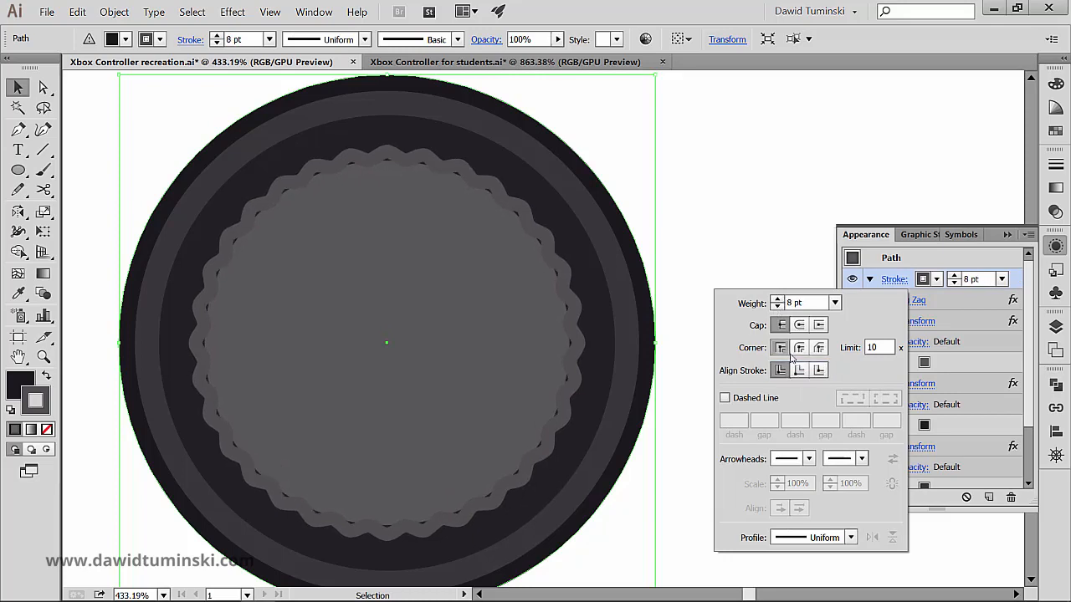
{"action": "left_click", "coordinate": [800, 371]}
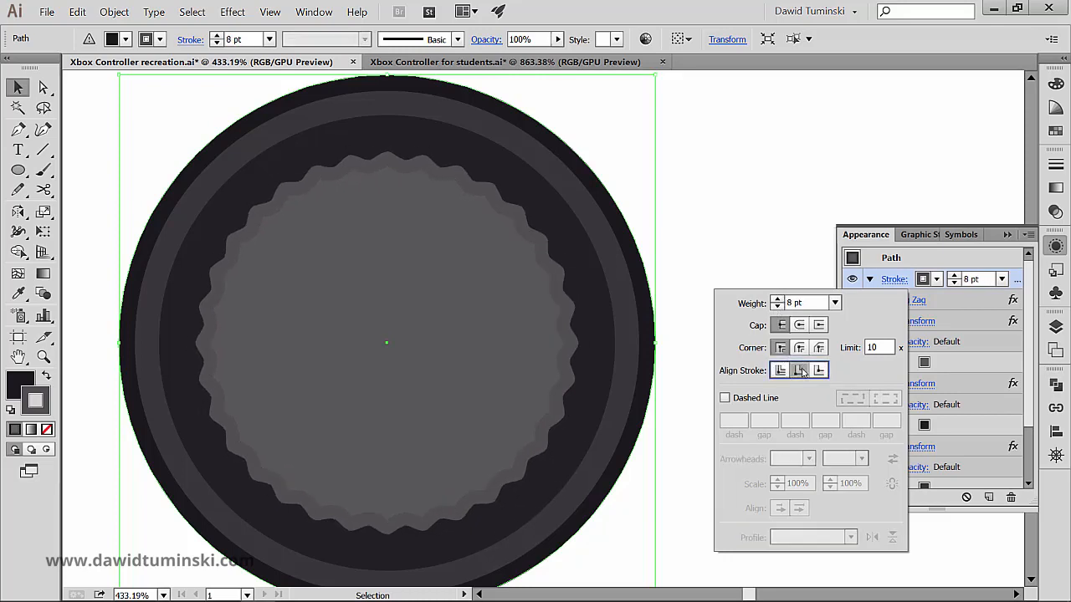
{"action": "left_click", "coordinate": [777, 307]}
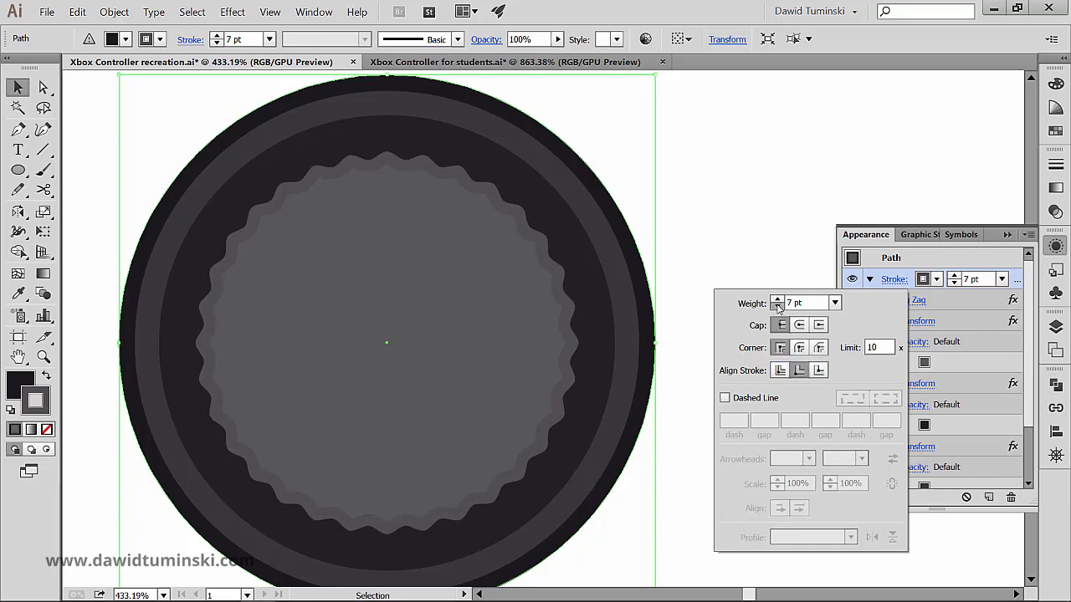
{"action": "left_click", "coordinate": [778, 307]}
{"action": "left_click", "coordinate": [777, 300]}
{"action": "left_click", "coordinate": [751, 162]}
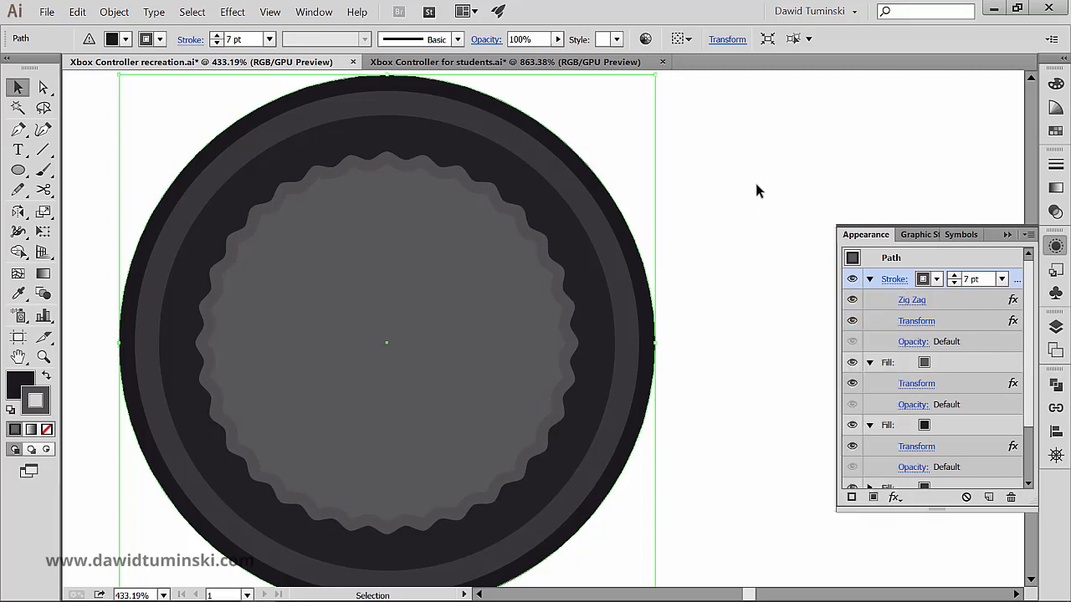
{"action": "left_click", "coordinate": [755, 179]}
- Review the settings of the Transform effect on the thumbstick's ridged stroke
{"action": "key", "text": "ctrl+minus"}
{"action": "key", "text": "ctrl+minus"}
{"action": "key", "text": "ctrl+minus"}
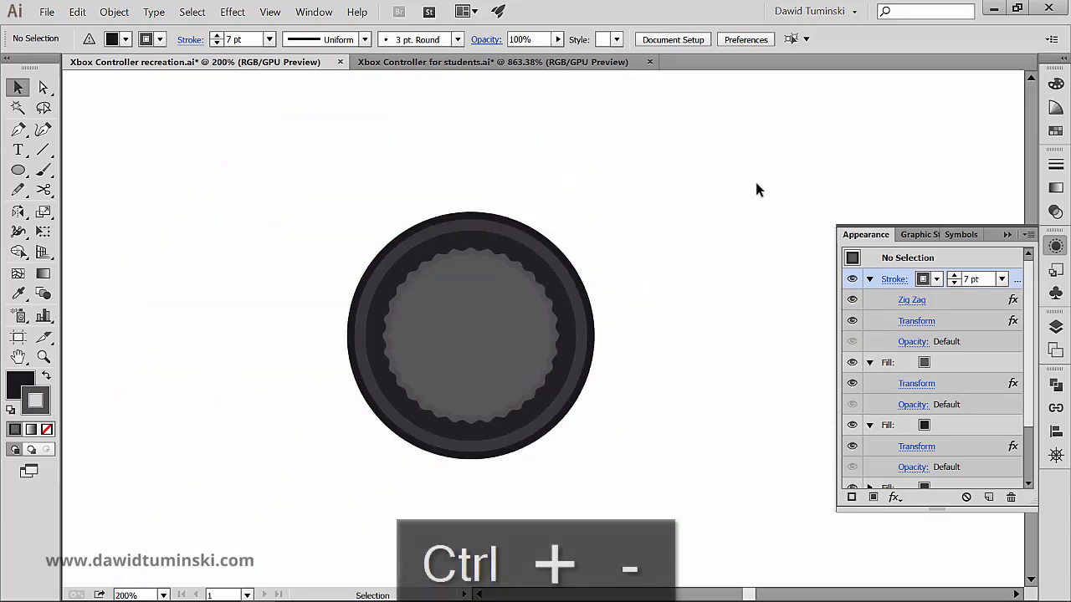
{"action": "left_click_drag", "start_coordinate": [655, 237], "coordinate": [532, 186]}
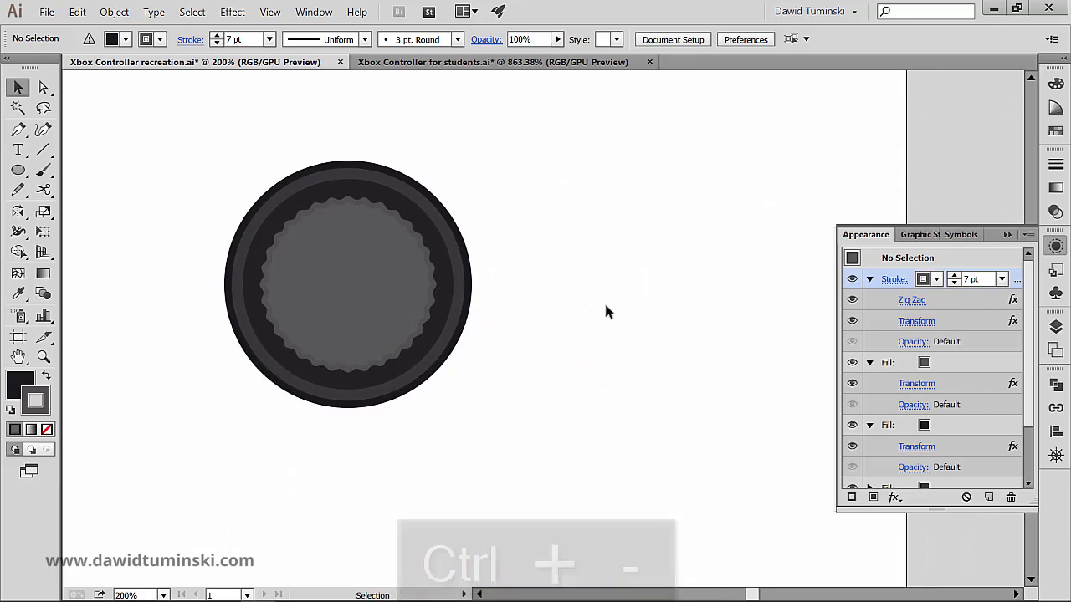
{"action": "left_click", "coordinate": [355, 276]}
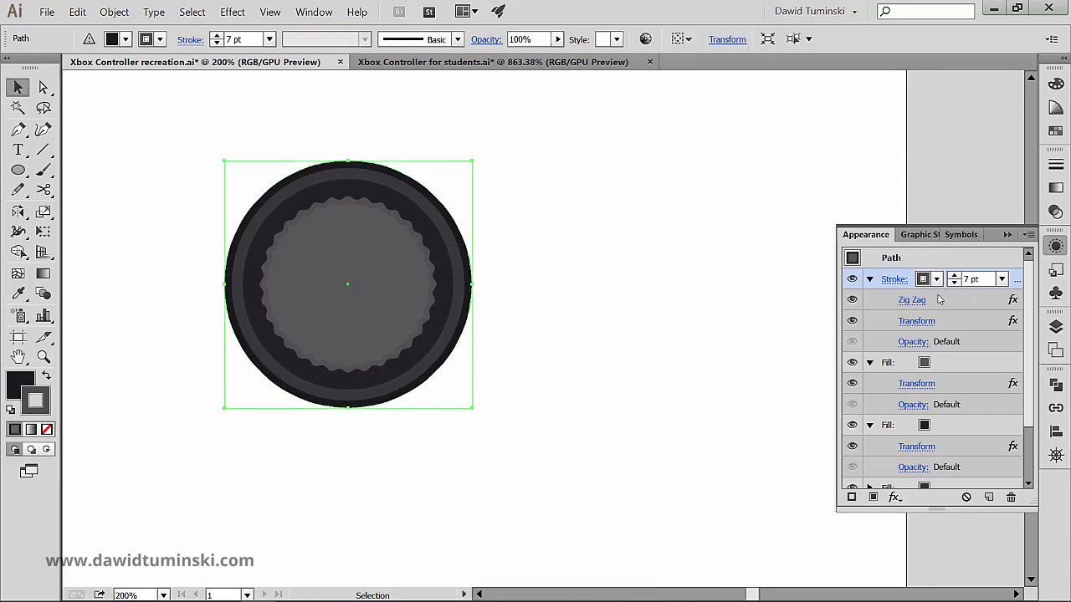
{"action": "left_click", "coordinate": [919, 322]}
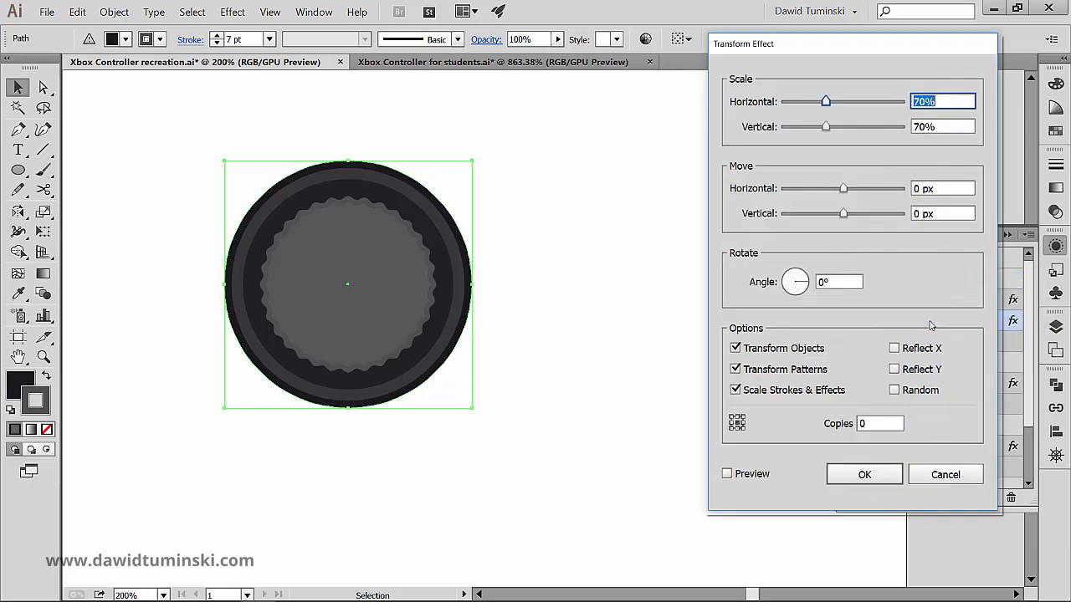
{"action": "left_click", "coordinate": [943, 476]}
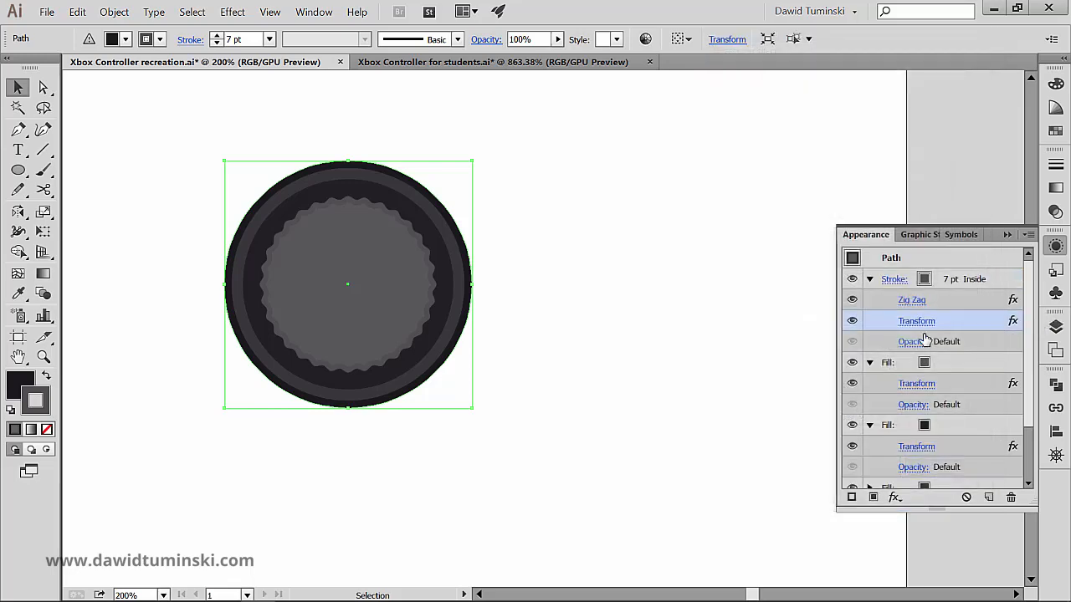
- Review the size, ridges per segment and point type of the stroke's Zig Zag effect
{"action": "left_click", "coordinate": [912, 301]}
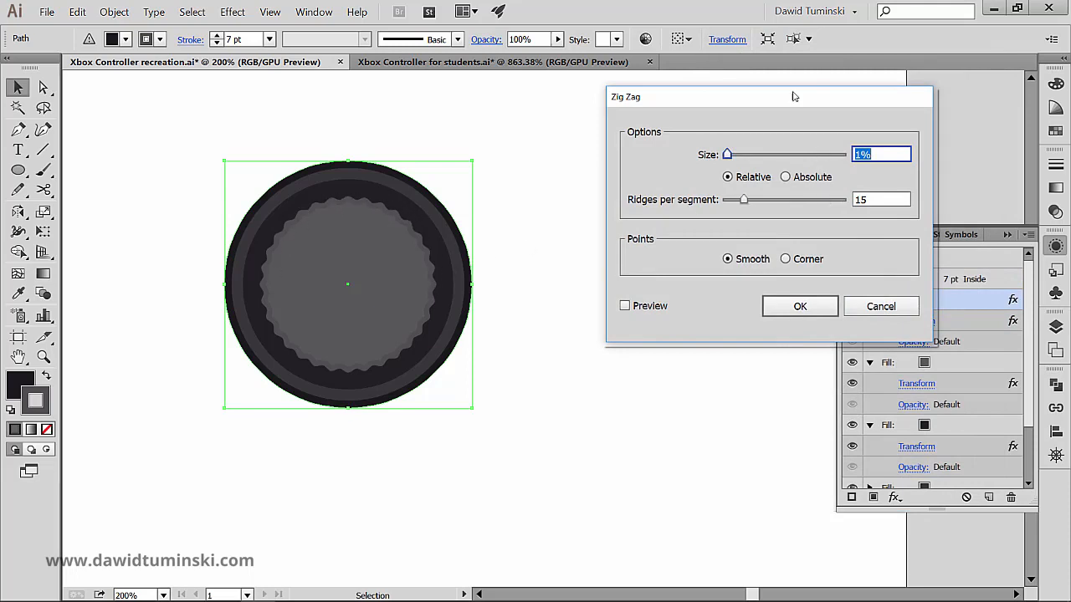
{"action": "left_click_drag", "start_coordinate": [783, 103], "coordinate": [702, 106]}
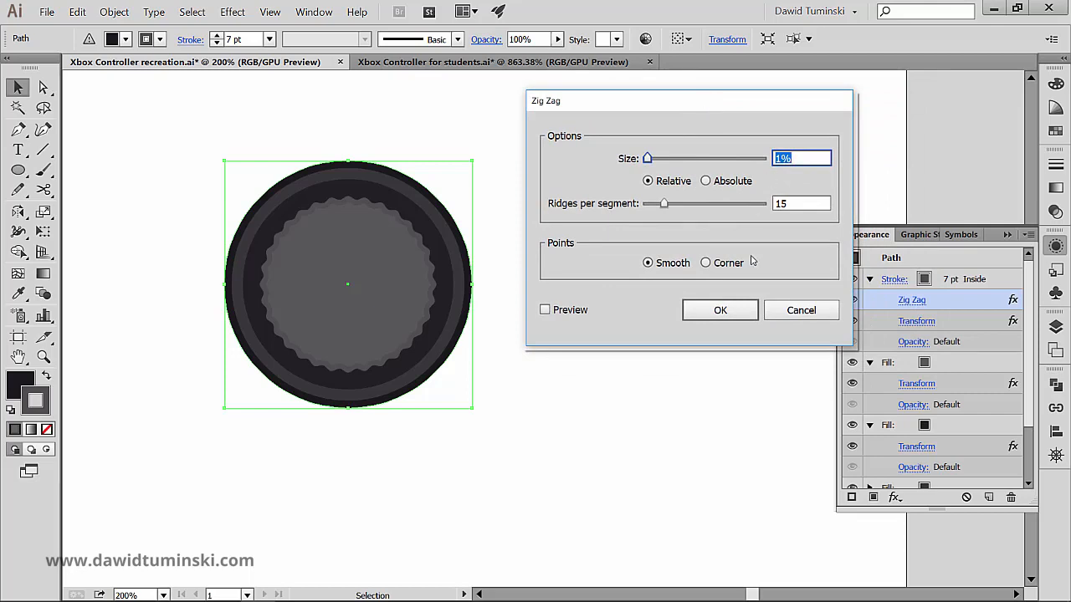
{"action": "left_click", "coordinate": [670, 266]}
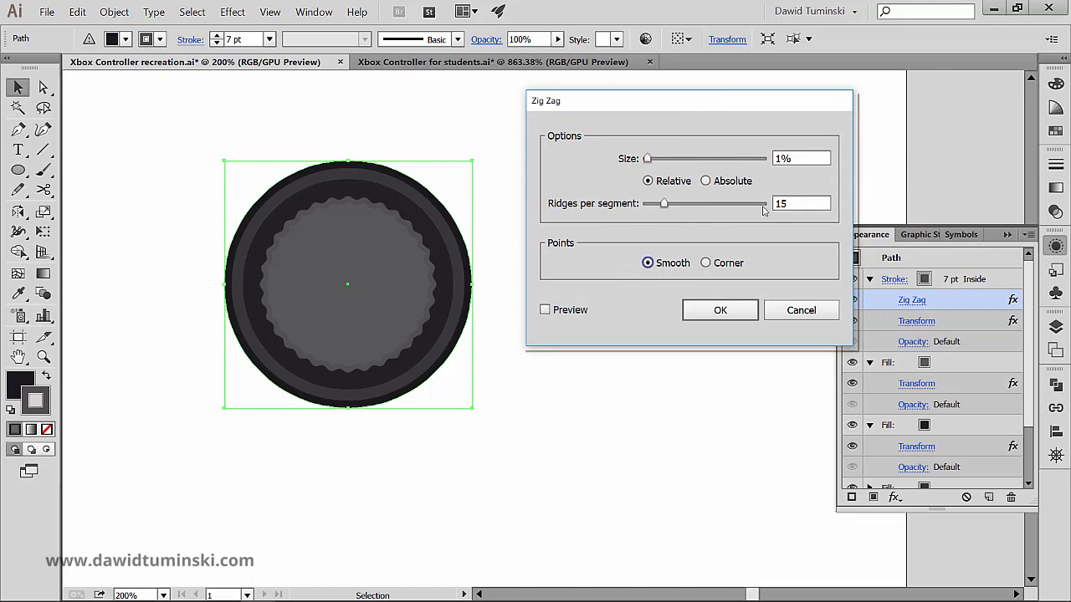
{"action": "left_click", "coordinate": [805, 203]}
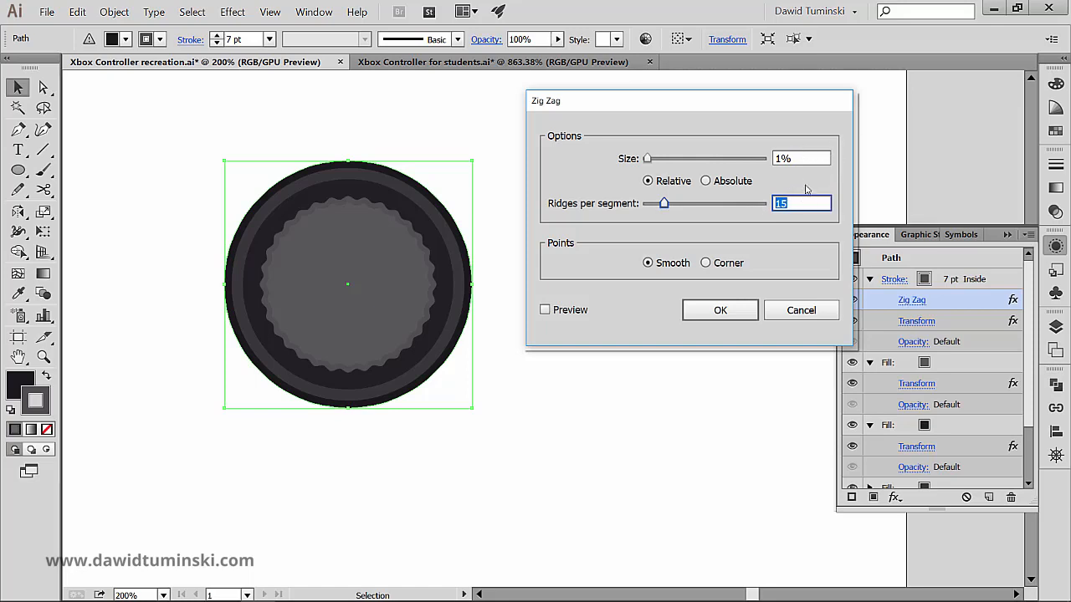
{"action": "left_click", "coordinate": [803, 158]}
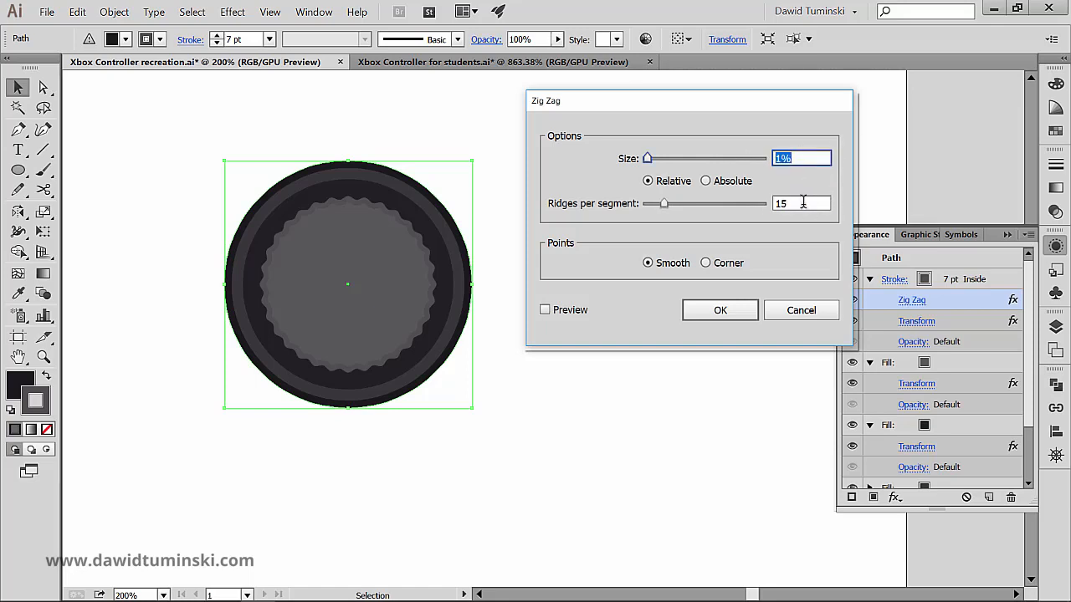
{"action": "left_click", "coordinate": [803, 203]}
{"action": "left_click", "coordinate": [805, 159]}
{"action": "left_click", "coordinate": [797, 203]}
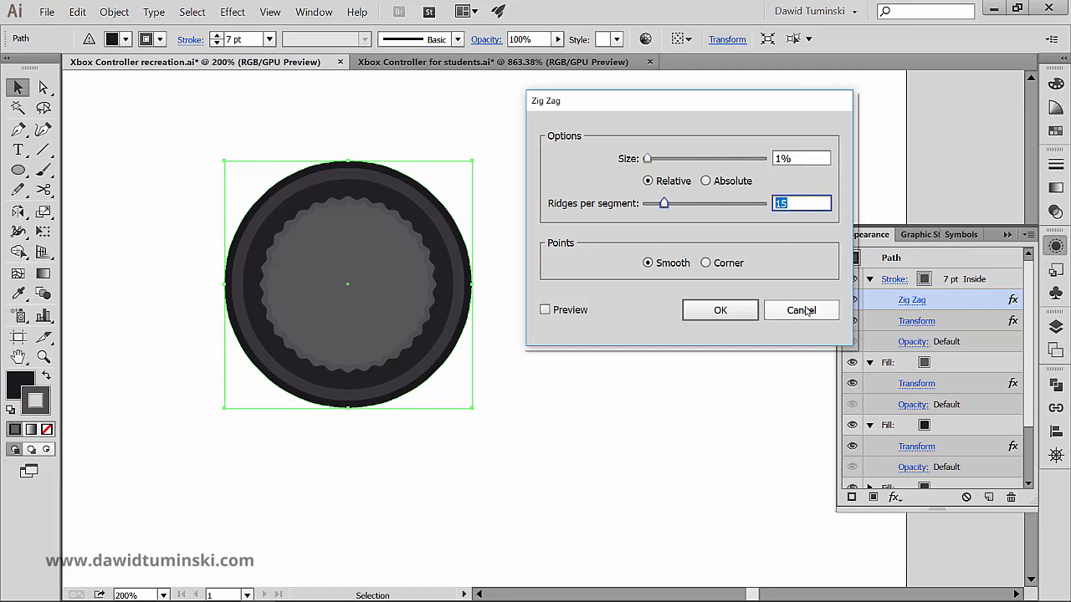
{"action": "left_click", "coordinate": [802, 309]}
{"action": "left_click", "coordinate": [597, 191]}
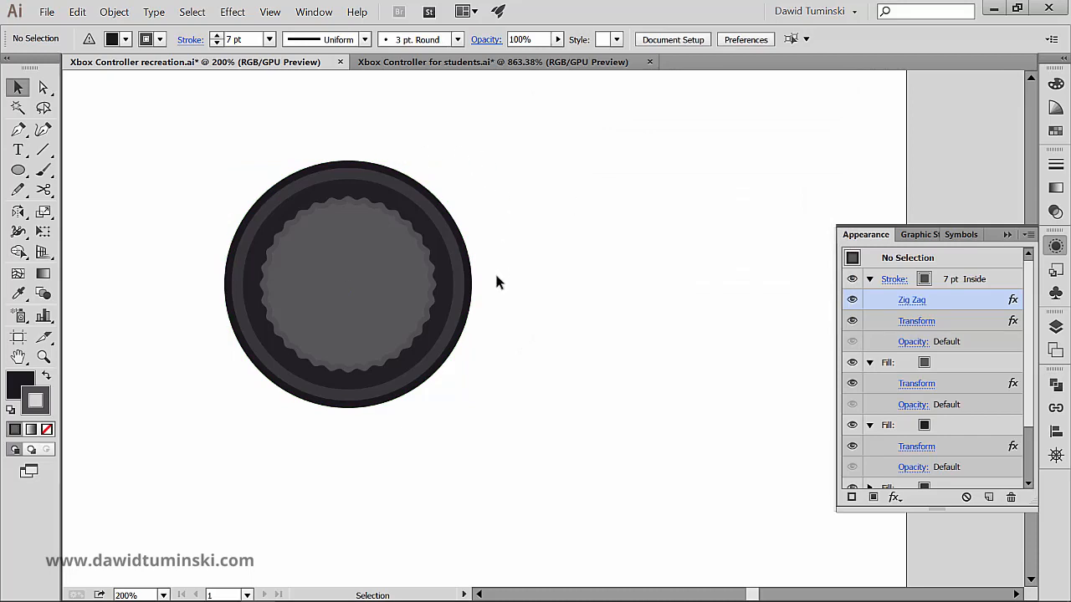
- Compare the thumbstick with the finished one in Xbox Controller for students.ai, and return to Xbox Controller recreation.ai
{"action": "left_click", "coordinate": [471, 295]}
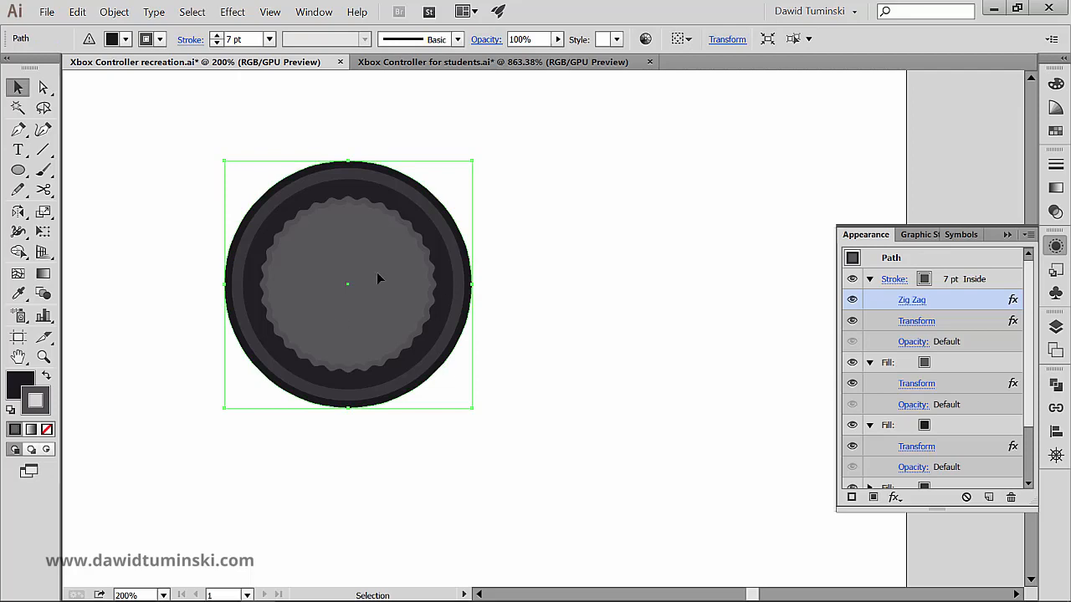
{"action": "left_click", "coordinate": [405, 62]}
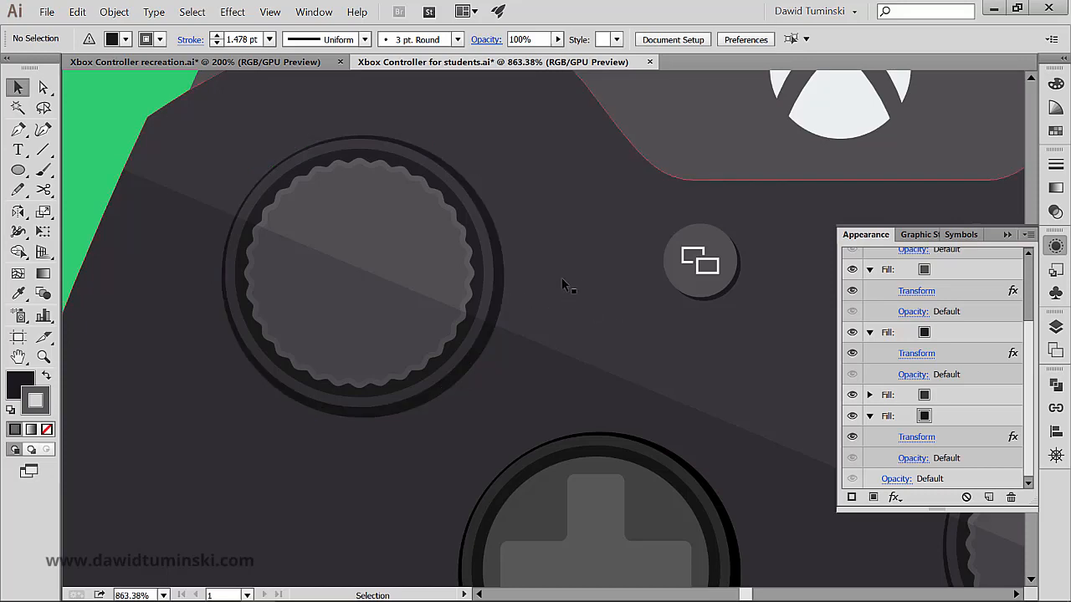
{"action": "key", "text": "ctrl+Tab"}
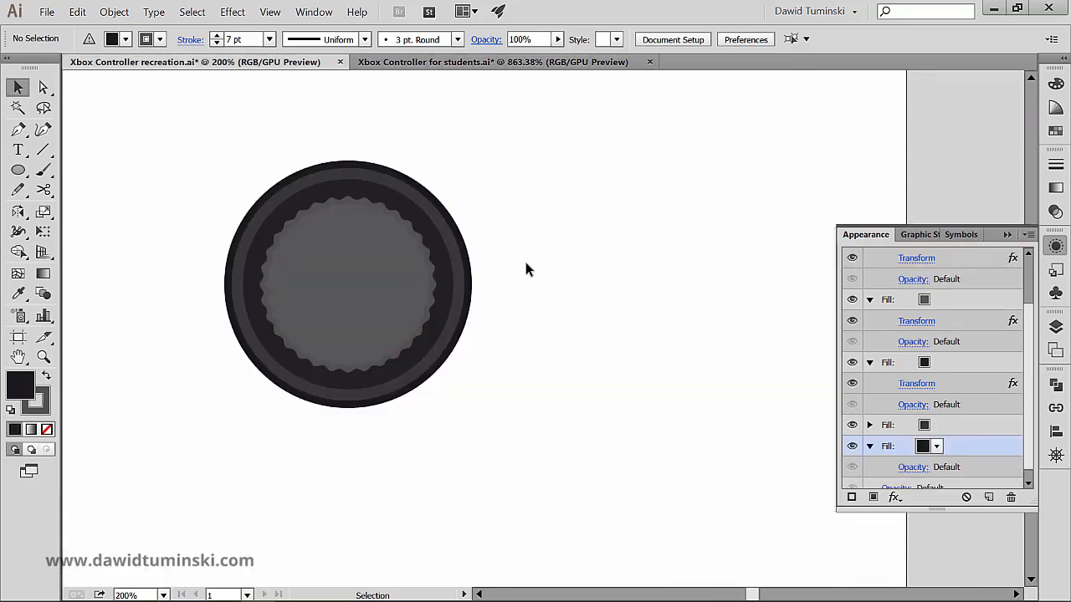
- Start a Transform effect on the circle's bottommost dark fill with the preview on, scaling it to 95% horizontally and vertically
{"action": "left_click", "coordinate": [473, 279]}
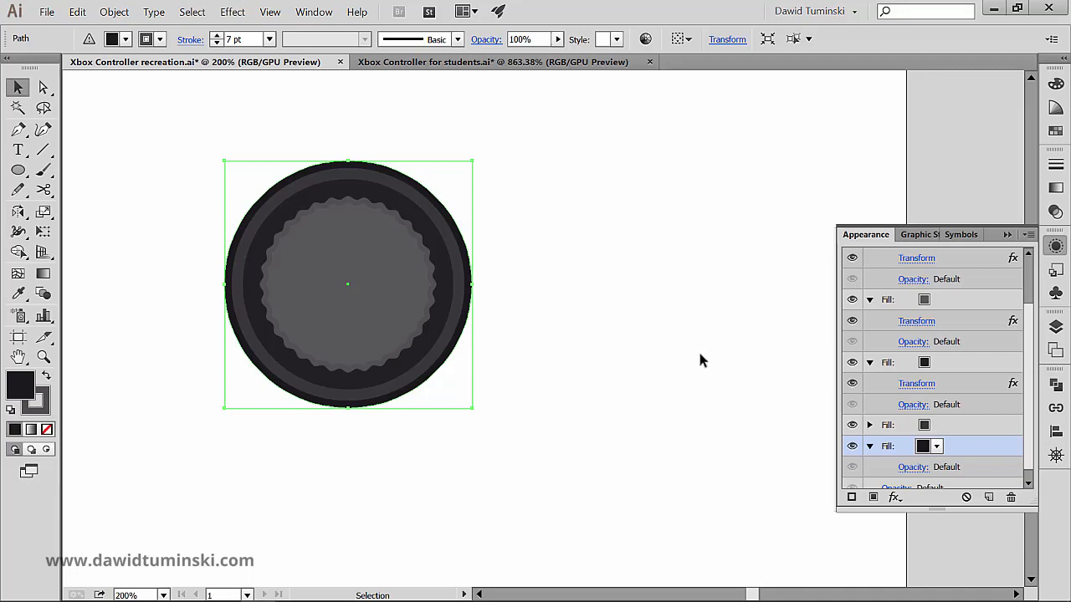
{"action": "left_click", "coordinate": [896, 499]}
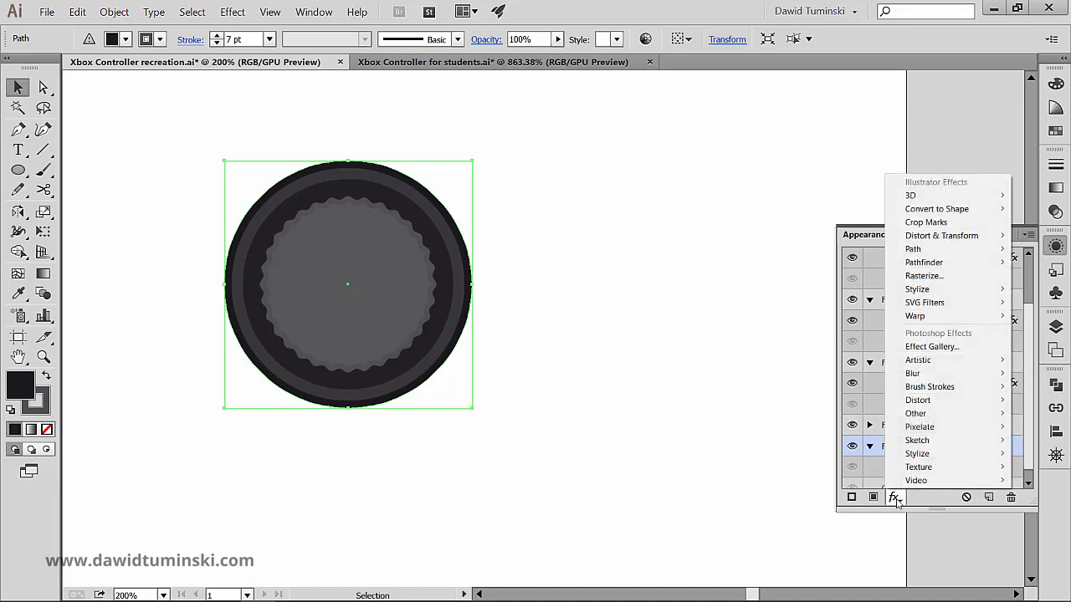
{"action": "mouse_move", "coordinate": [946, 237]}
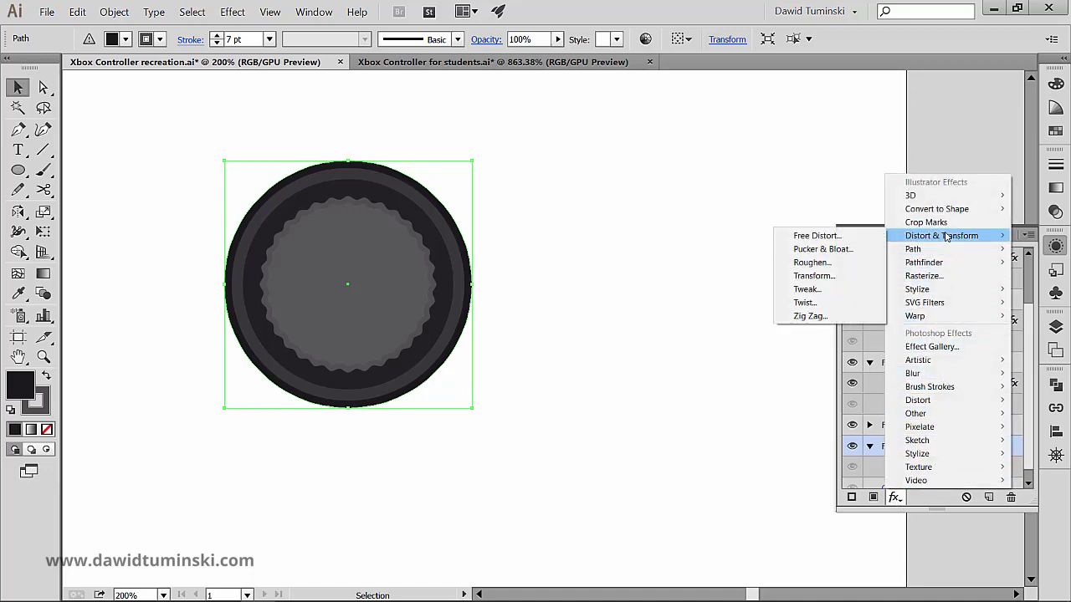
{"action": "left_click", "coordinate": [856, 275]}
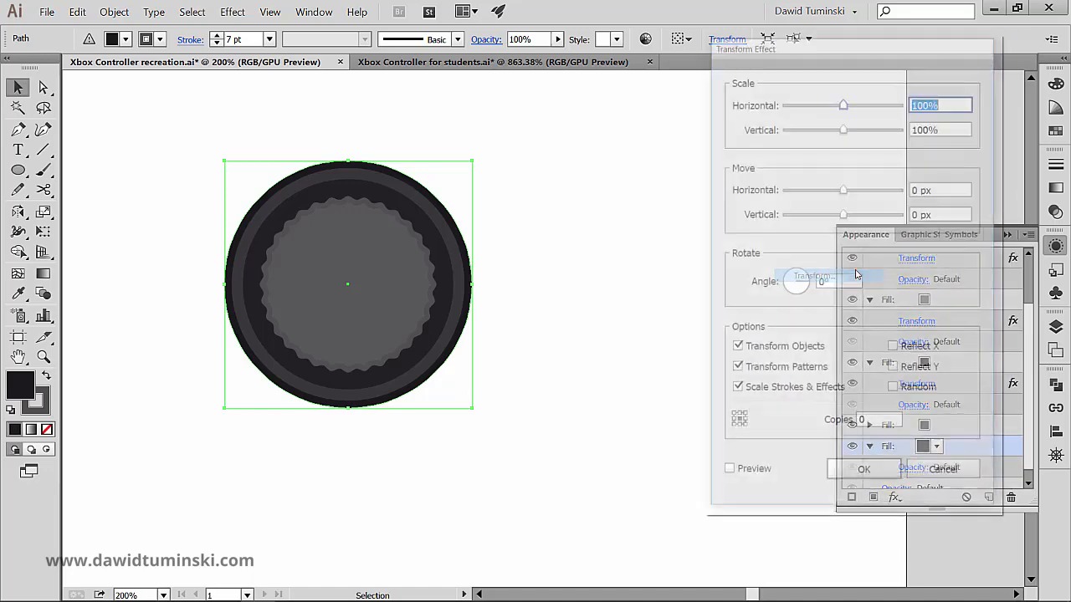
{"action": "left_click", "coordinate": [727, 474]}
{"action": "left_click", "coordinate": [958, 102]}
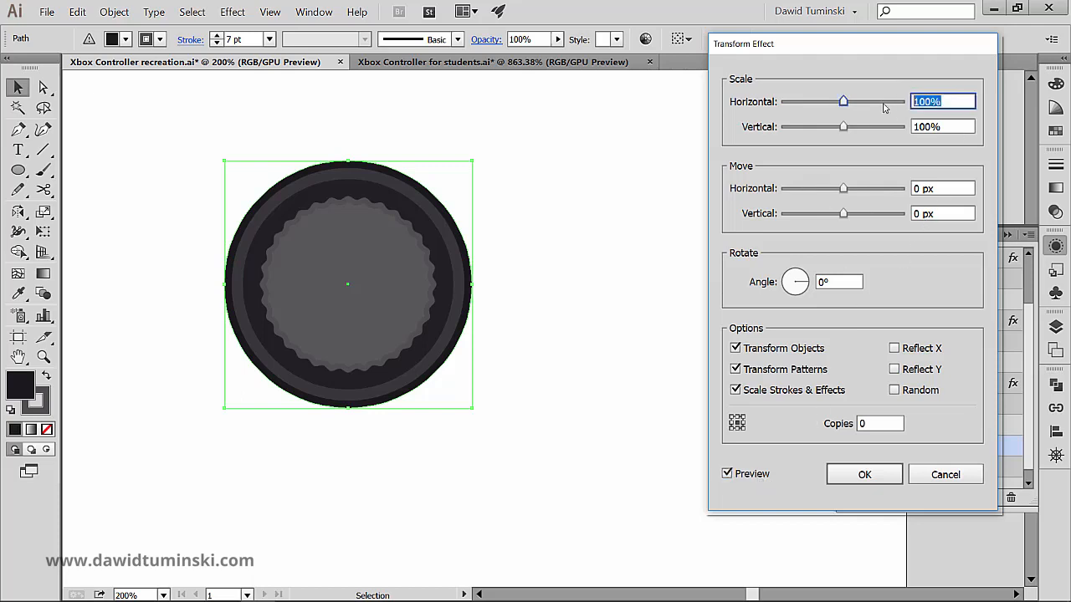
{"action": "type", "text": "95"}
{"action": "key", "text": "Tab"}
{"action": "type", "text": "95"}
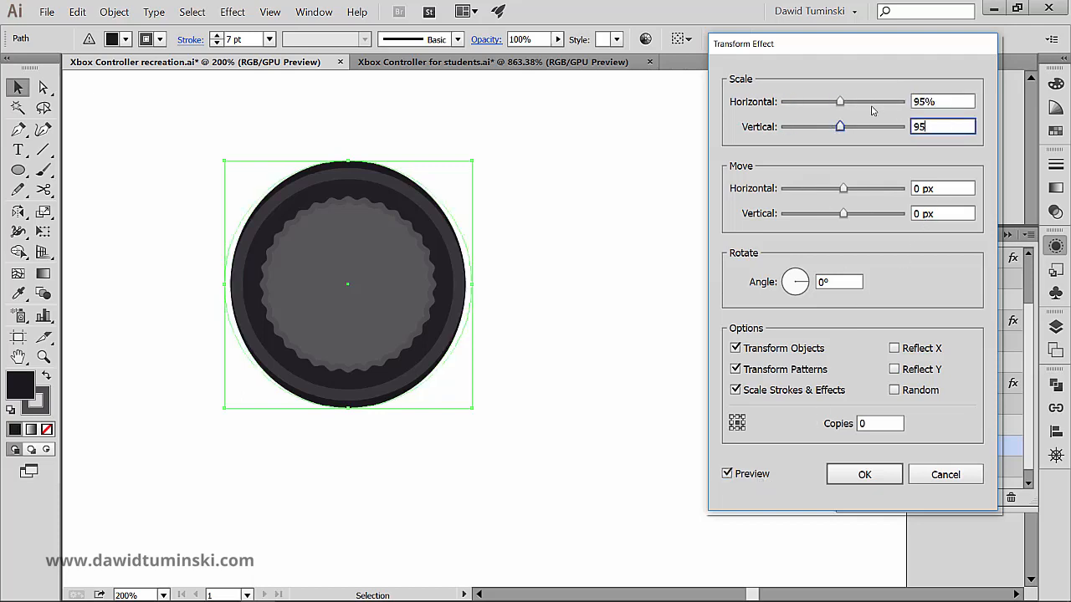
{"action": "key", "text": "Tab"}
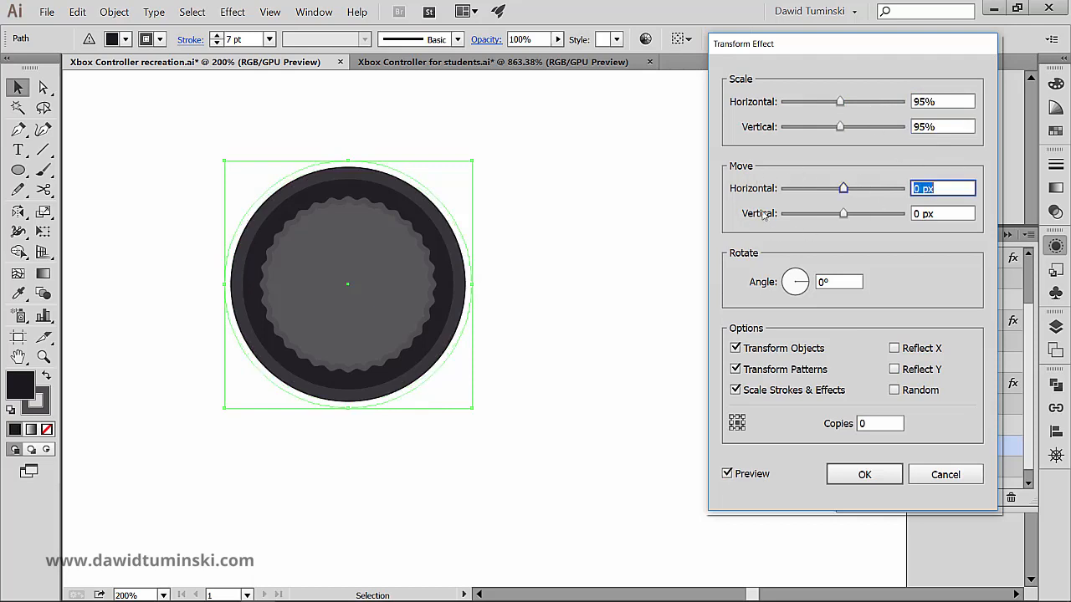
- Offset the bottommost dark fill by 3 px horizontally and 3 px vertically, apply the Transform effect and deselect the circle
{"action": "key", "text": "Up"}
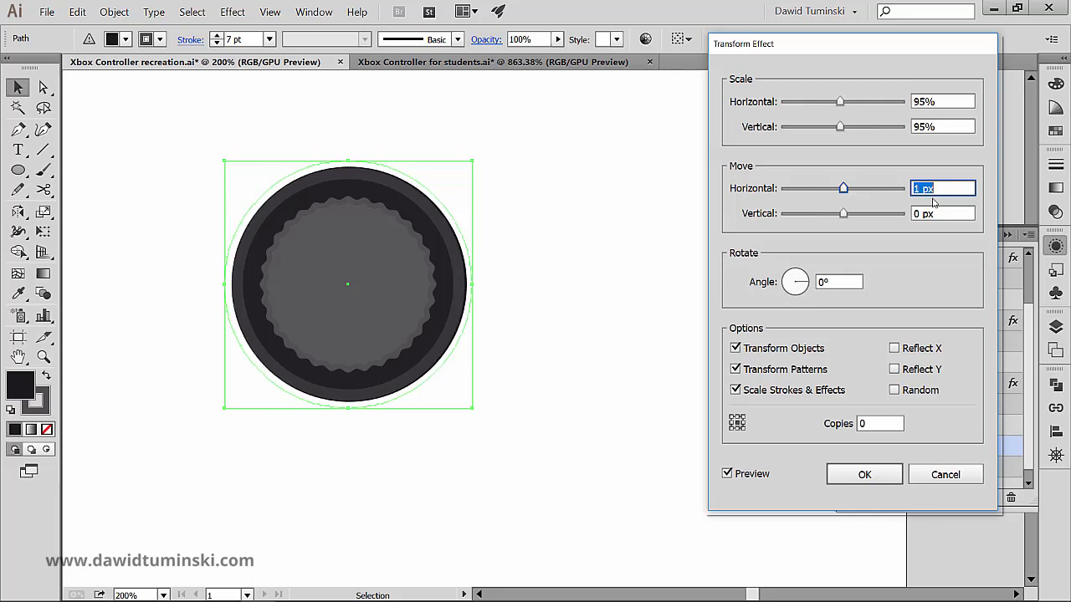
{"action": "key", "text": "Up"}
{"action": "key", "text": "Tab"}
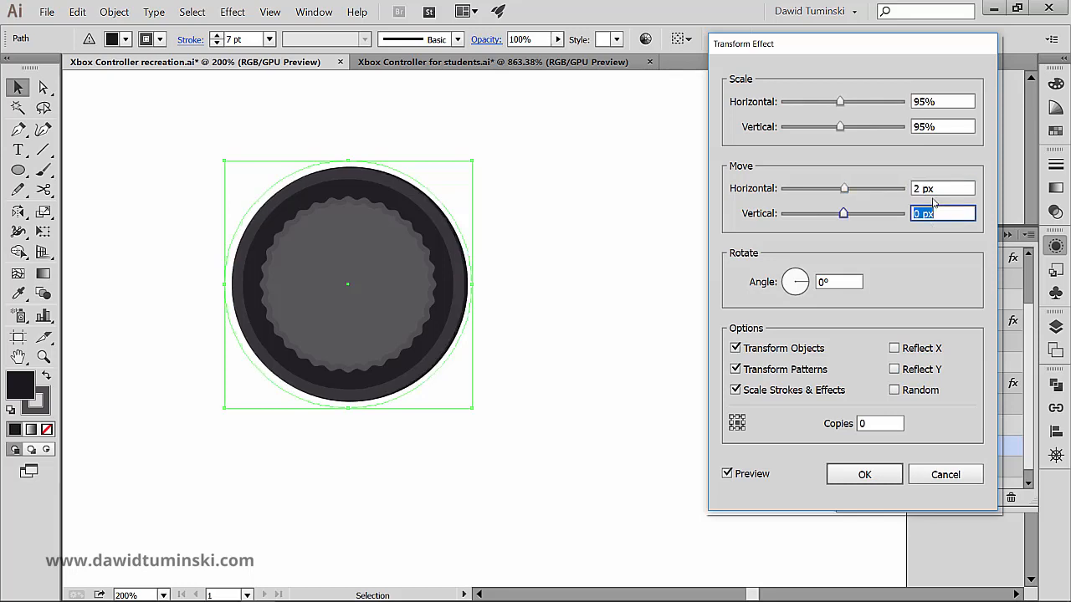
{"action": "key", "text": "Up"}
{"action": "key", "text": "Up"}
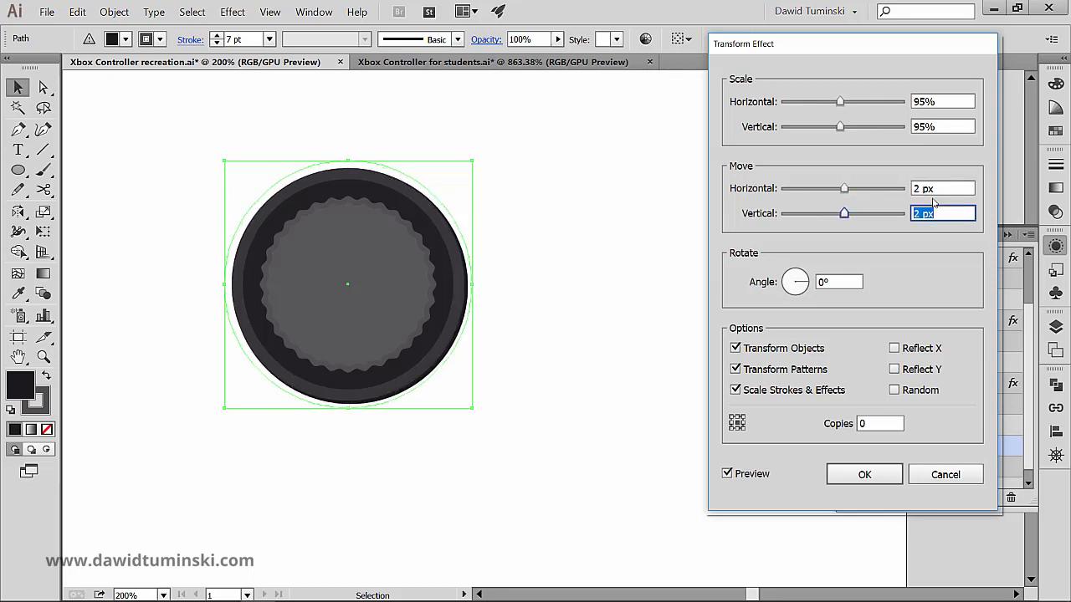
{"action": "key", "text": "Up"}
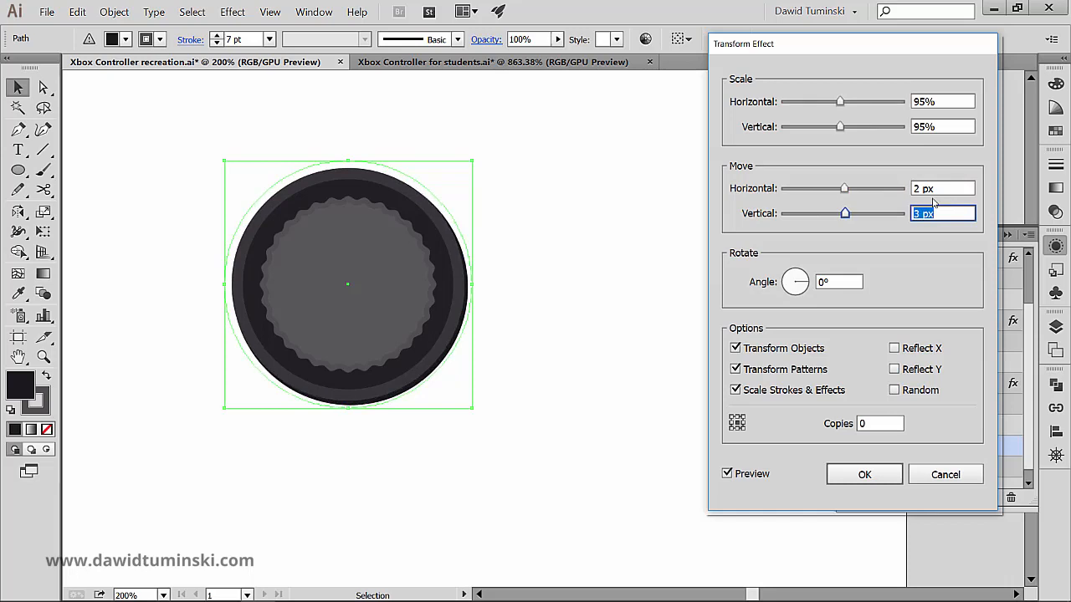
{"action": "key", "text": "shift+Tab"}
{"action": "key", "text": "Up"}
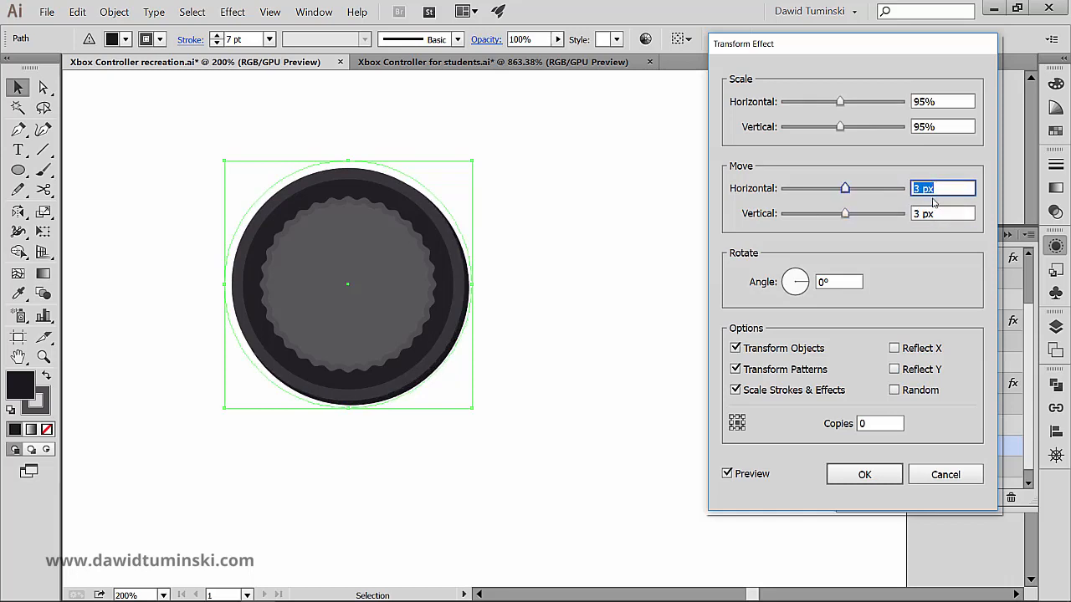
{"action": "left_click", "coordinate": [865, 475]}
{"action": "left_click", "coordinate": [513, 238]}
{"action": "left_click_drag", "start_coordinate": [497, 376], "coordinate": [365, 297]}
{"action": "left_click", "coordinate": [491, 324]}
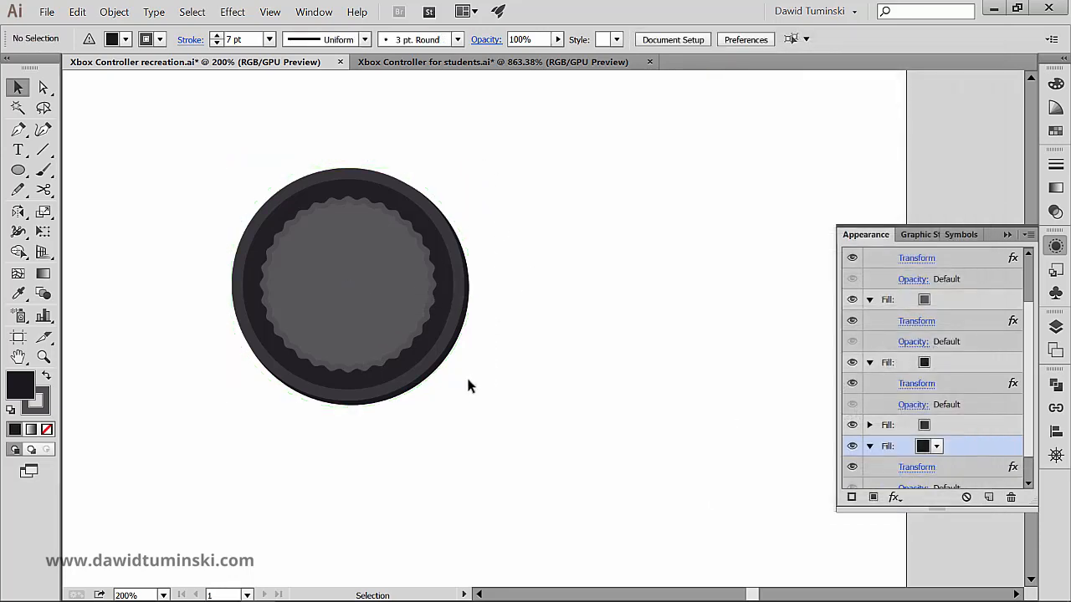
- Move the thumbstick slightly down and to the right, and scale it up proportionally to about 127%
{"action": "left_click", "coordinate": [325, 226]}
{"action": "left_click_drag", "start_coordinate": [326, 227], "coordinate": [364, 248]}
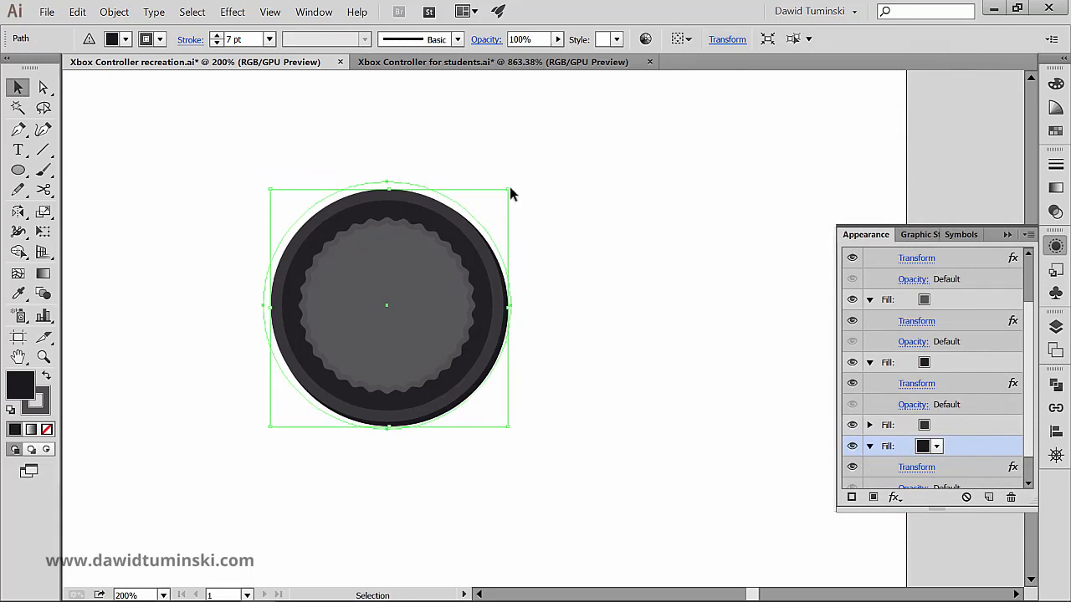
{"action": "left_click_drag", "start_coordinate": [508, 190], "coordinate": [604, 132]}
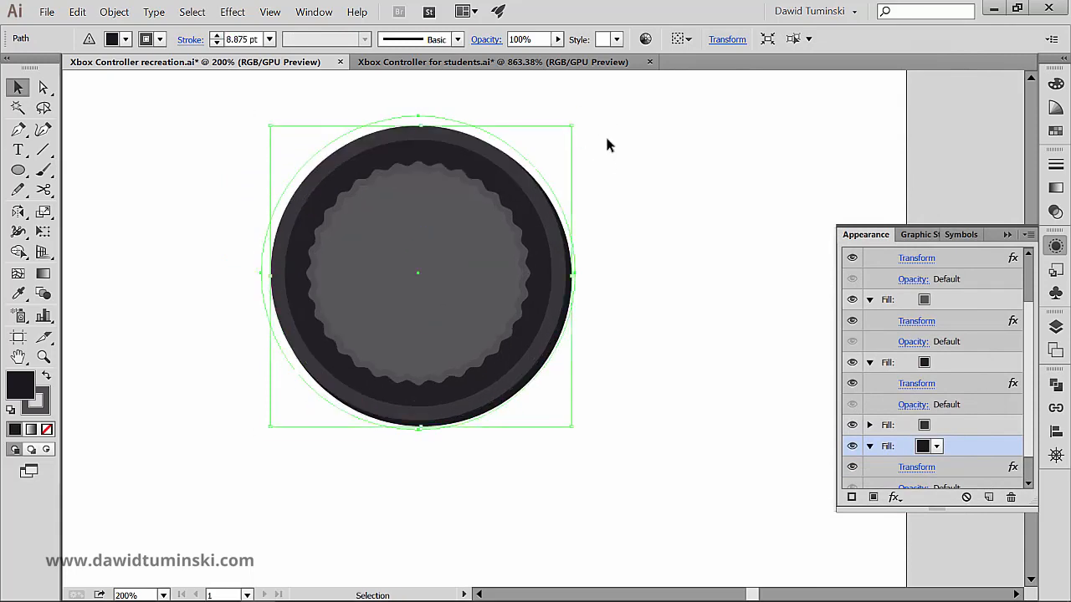
{"action": "left_click", "coordinate": [624, 315]}
- Try scaling the thumbstick down proportionally about its centre to roughly 40%, and undo that reduction
{"action": "left_click", "coordinate": [433, 240]}
{"action": "left_click_drag", "start_coordinate": [572, 129], "coordinate": [495, 195]}
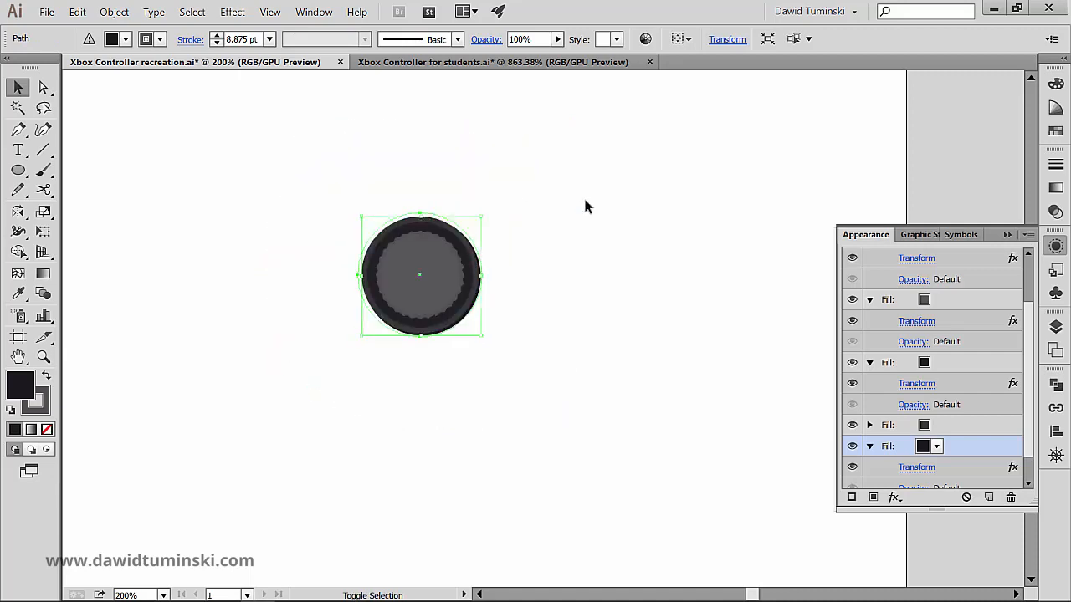
{"action": "left_click", "coordinate": [665, 227]}
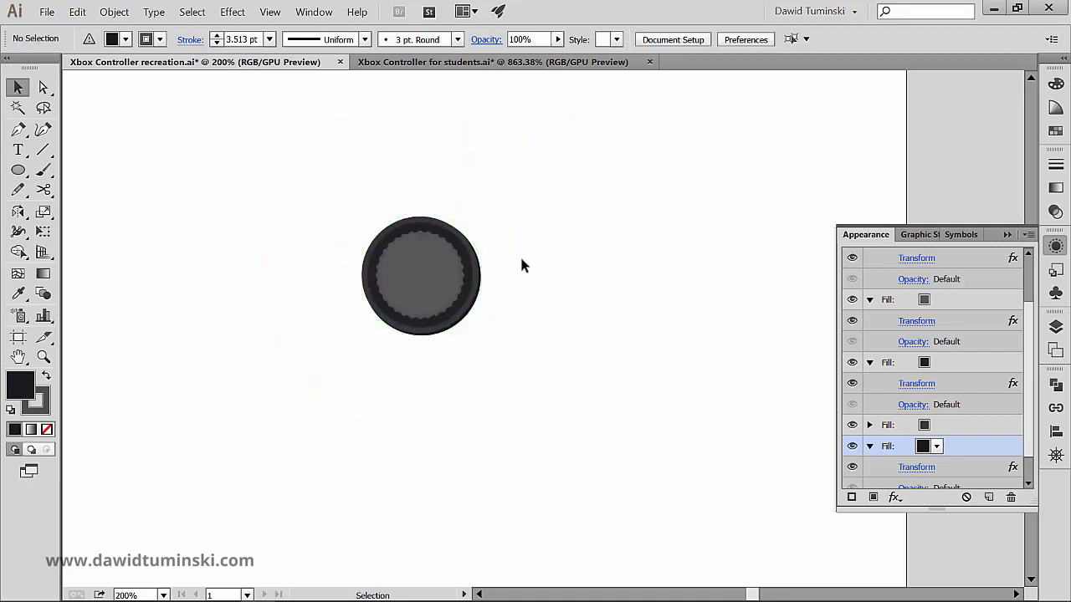
{"action": "key", "text": "ctrl+z"}
{"action": "key", "text": "ctrl+z"}
{"action": "key", "text": "ctrl+z"}
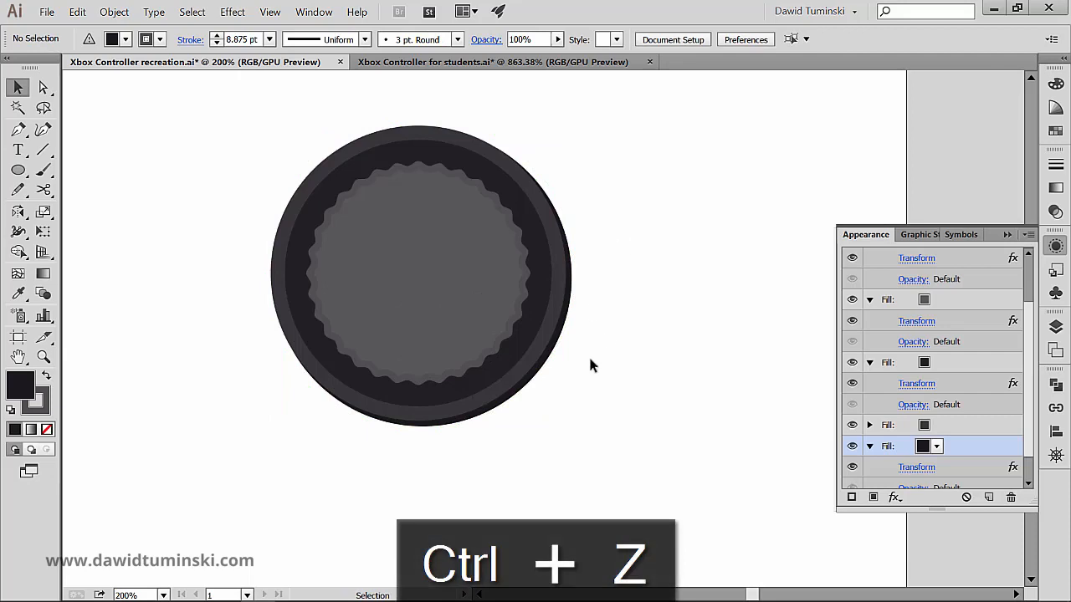
- Examine the D-pad and small round buttons in Xbox Controller for students.ai, and return to Xbox Controller recreation.ai
{"action": "left_click", "coordinate": [445, 65]}
{"action": "left_click_drag", "start_coordinate": [495, 445], "coordinate": [442, 240]}
{"action": "left_click", "coordinate": [474, 305]}
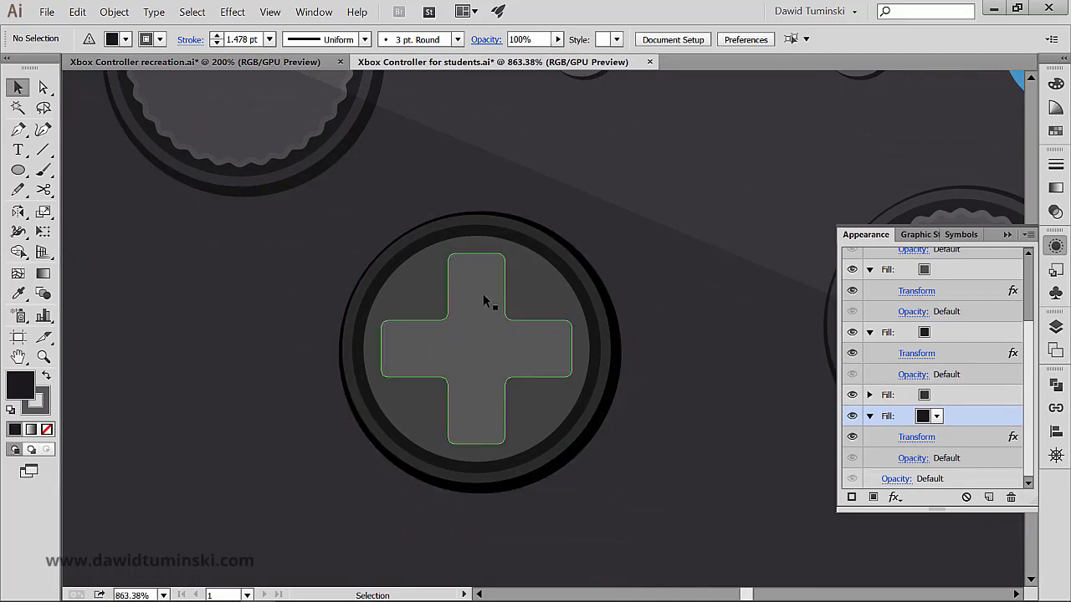
{"action": "left_click_drag", "start_coordinate": [566, 149], "coordinate": [559, 238]}
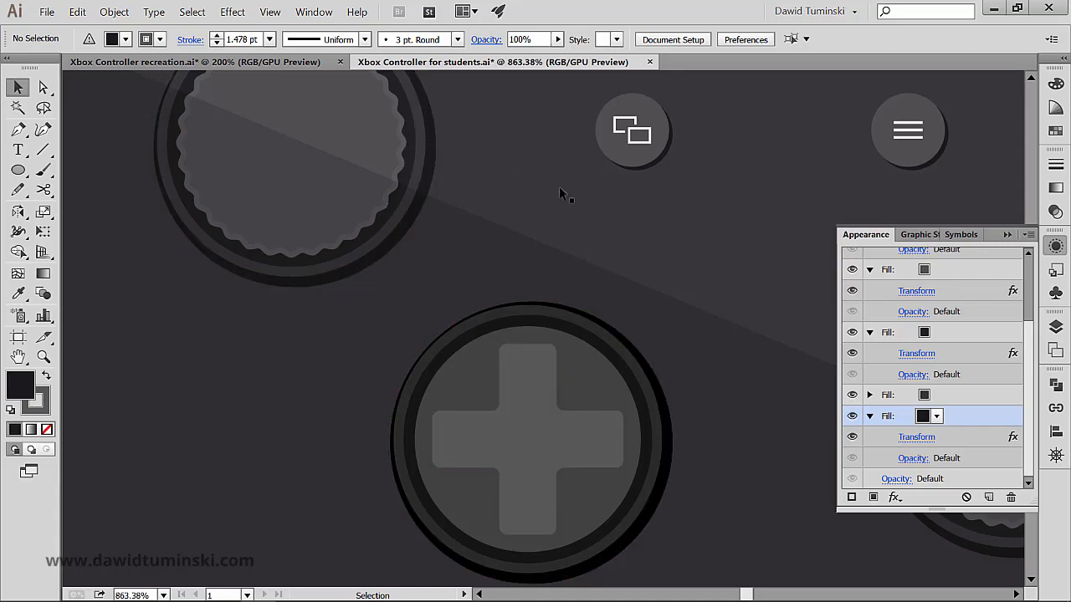
{"action": "left_click", "coordinate": [276, 62]}
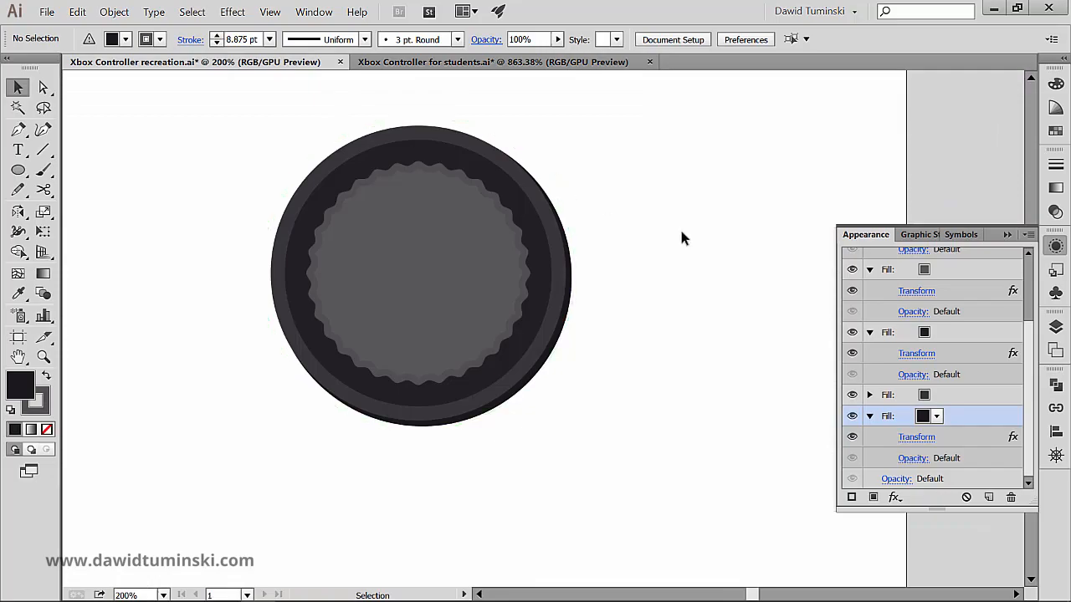